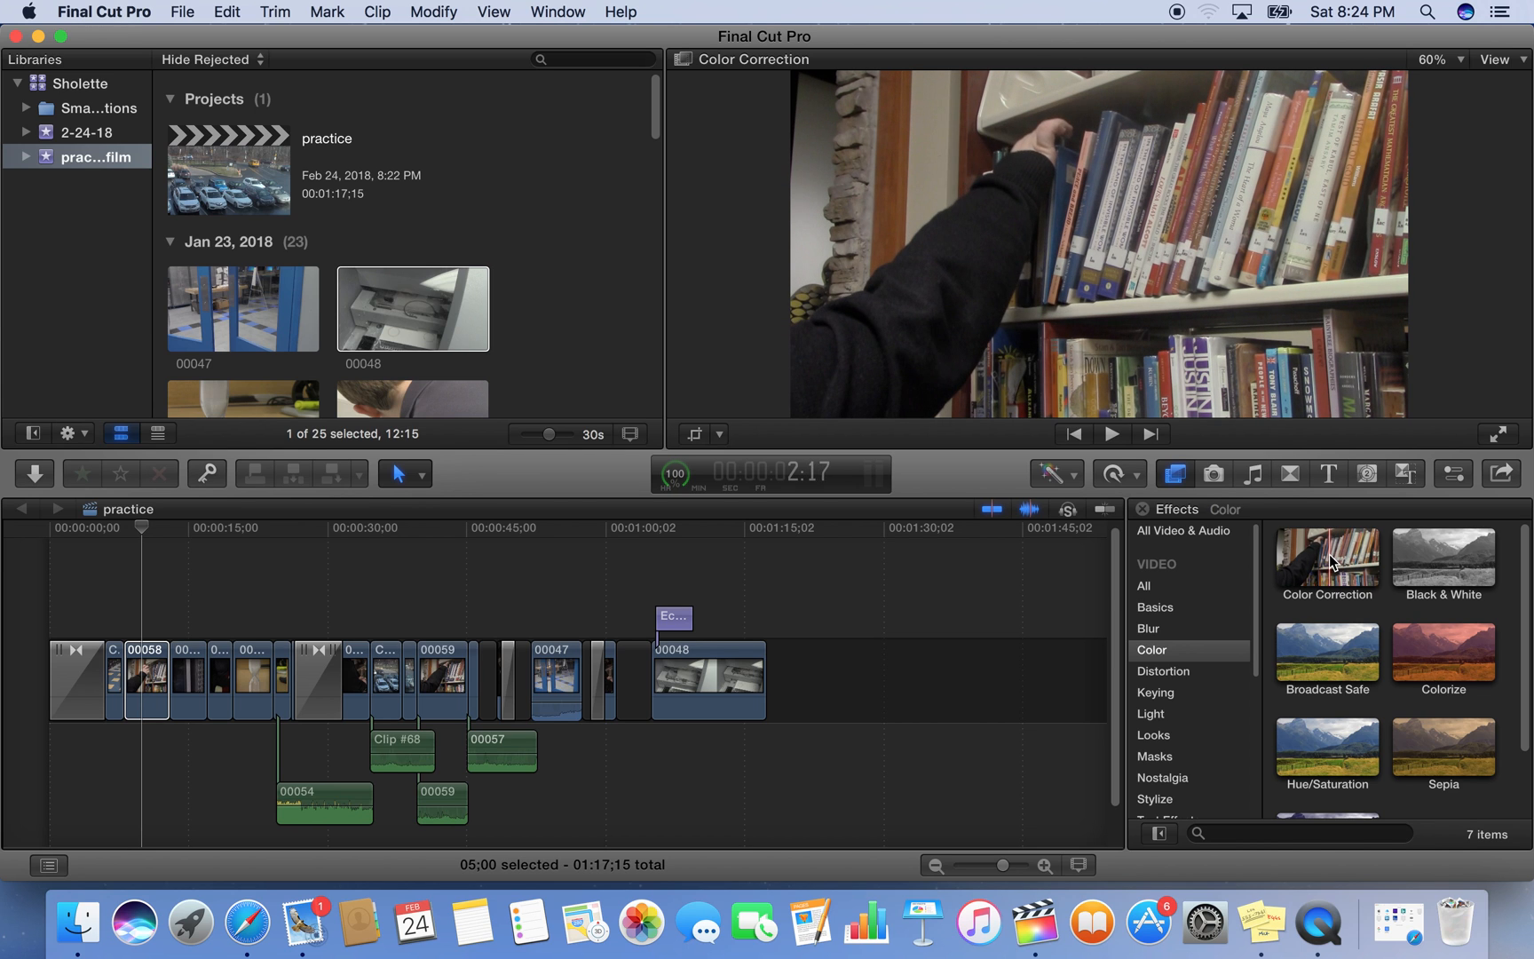
Show the Color Board for clip 00058 and set its Global color to 0° at -2%
left_click(139, 684)
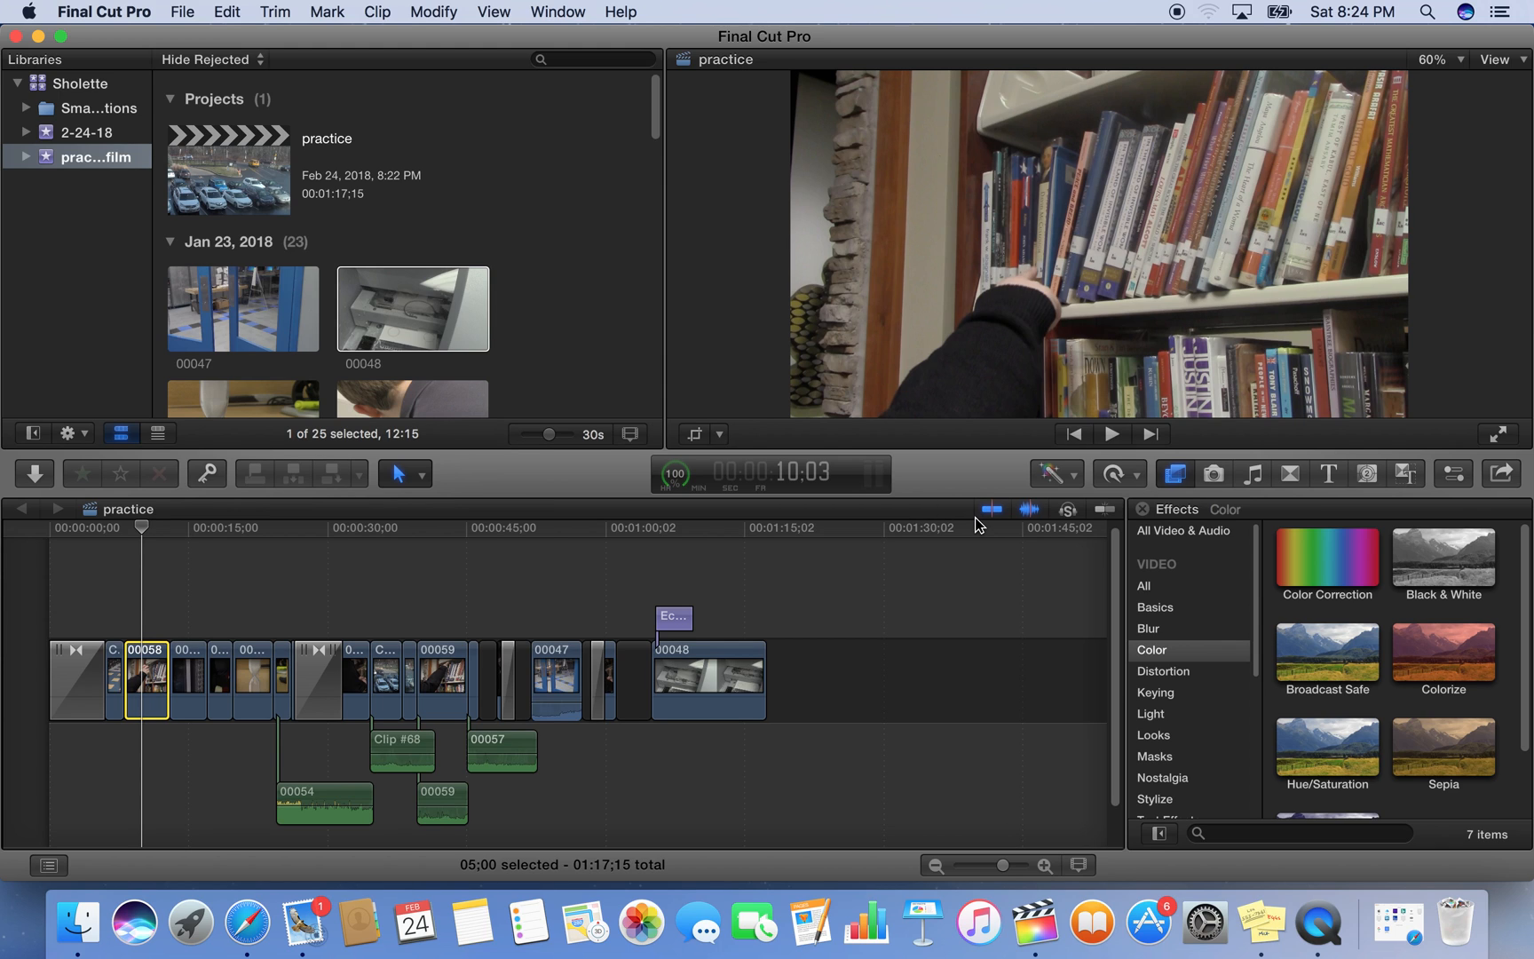
left_click(1069, 473)
left_click(1077, 534)
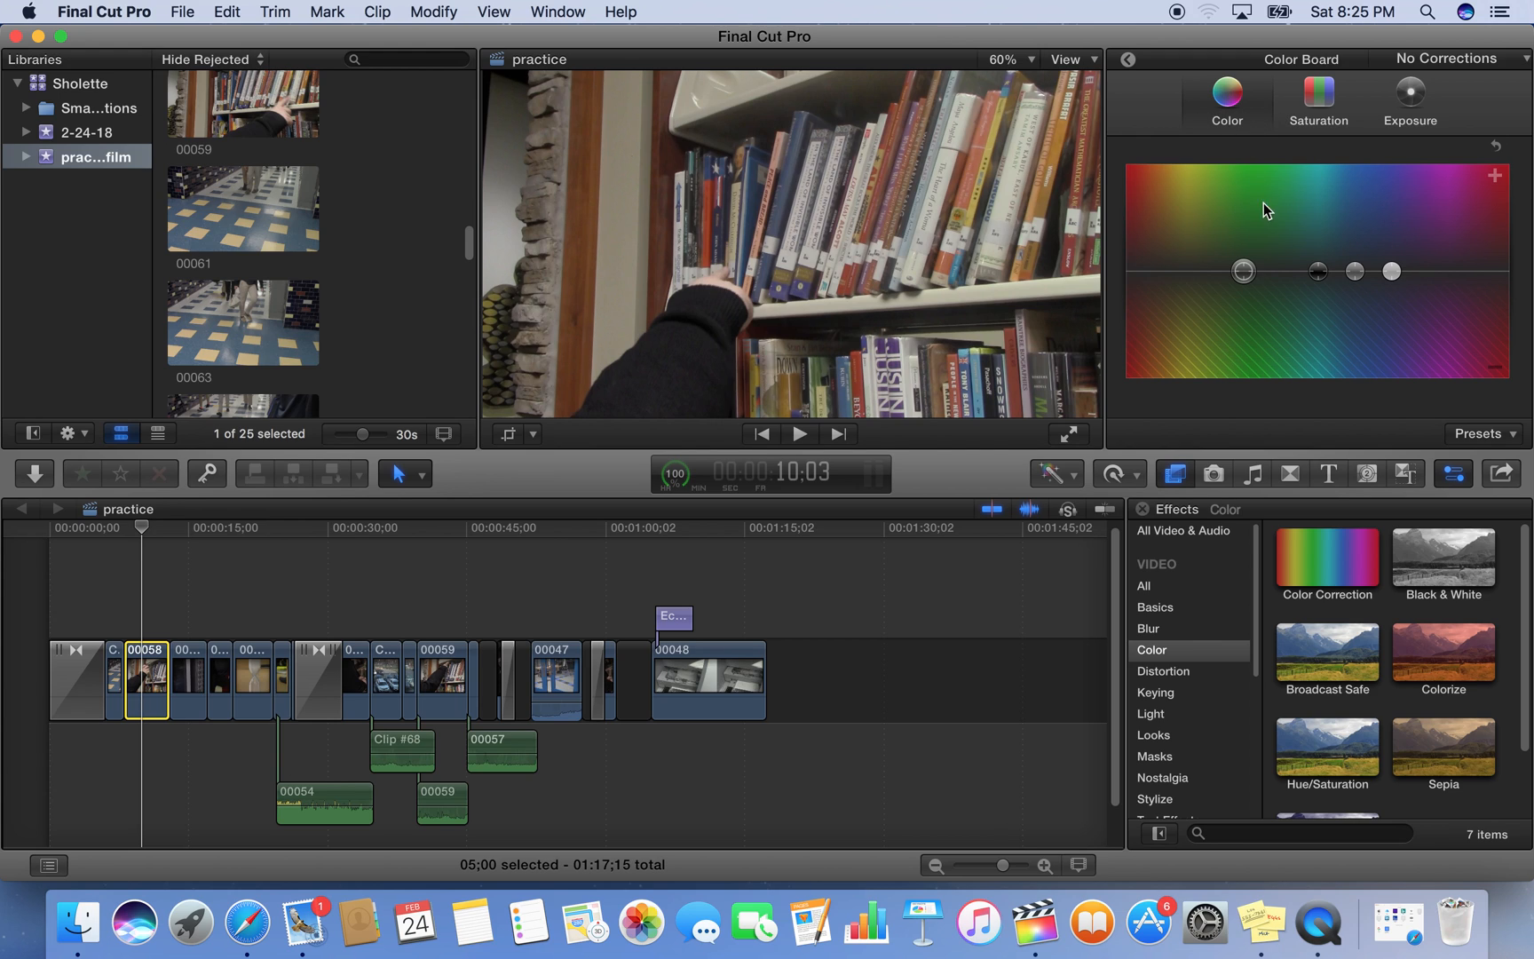
left_click(1242, 271)
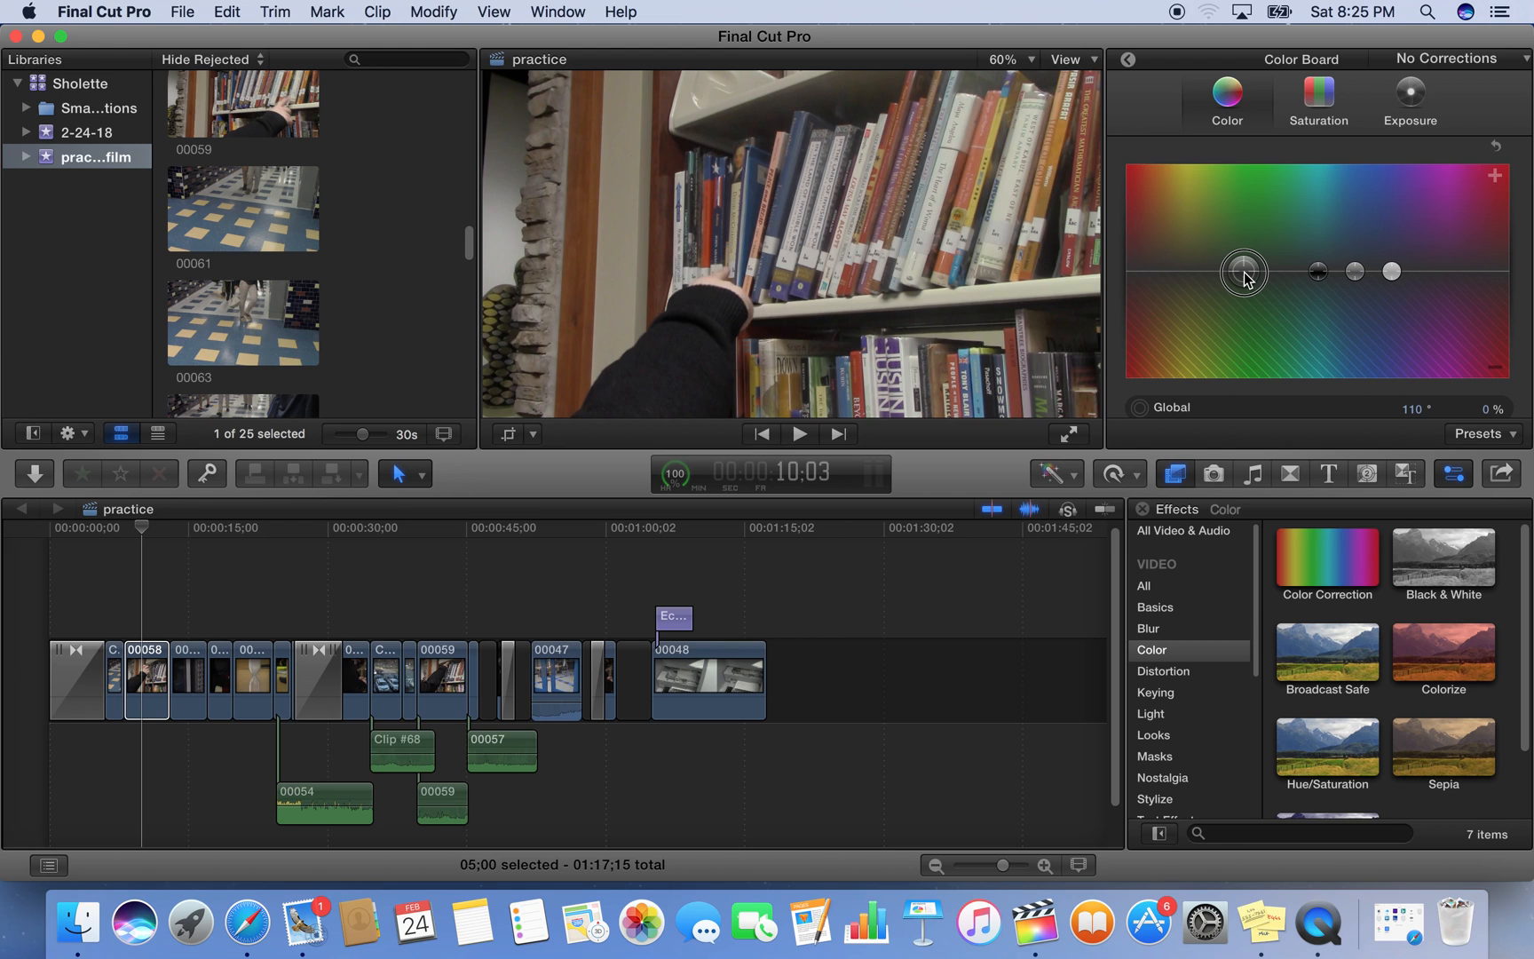
left_click_drag(1243, 276, 1124, 274)
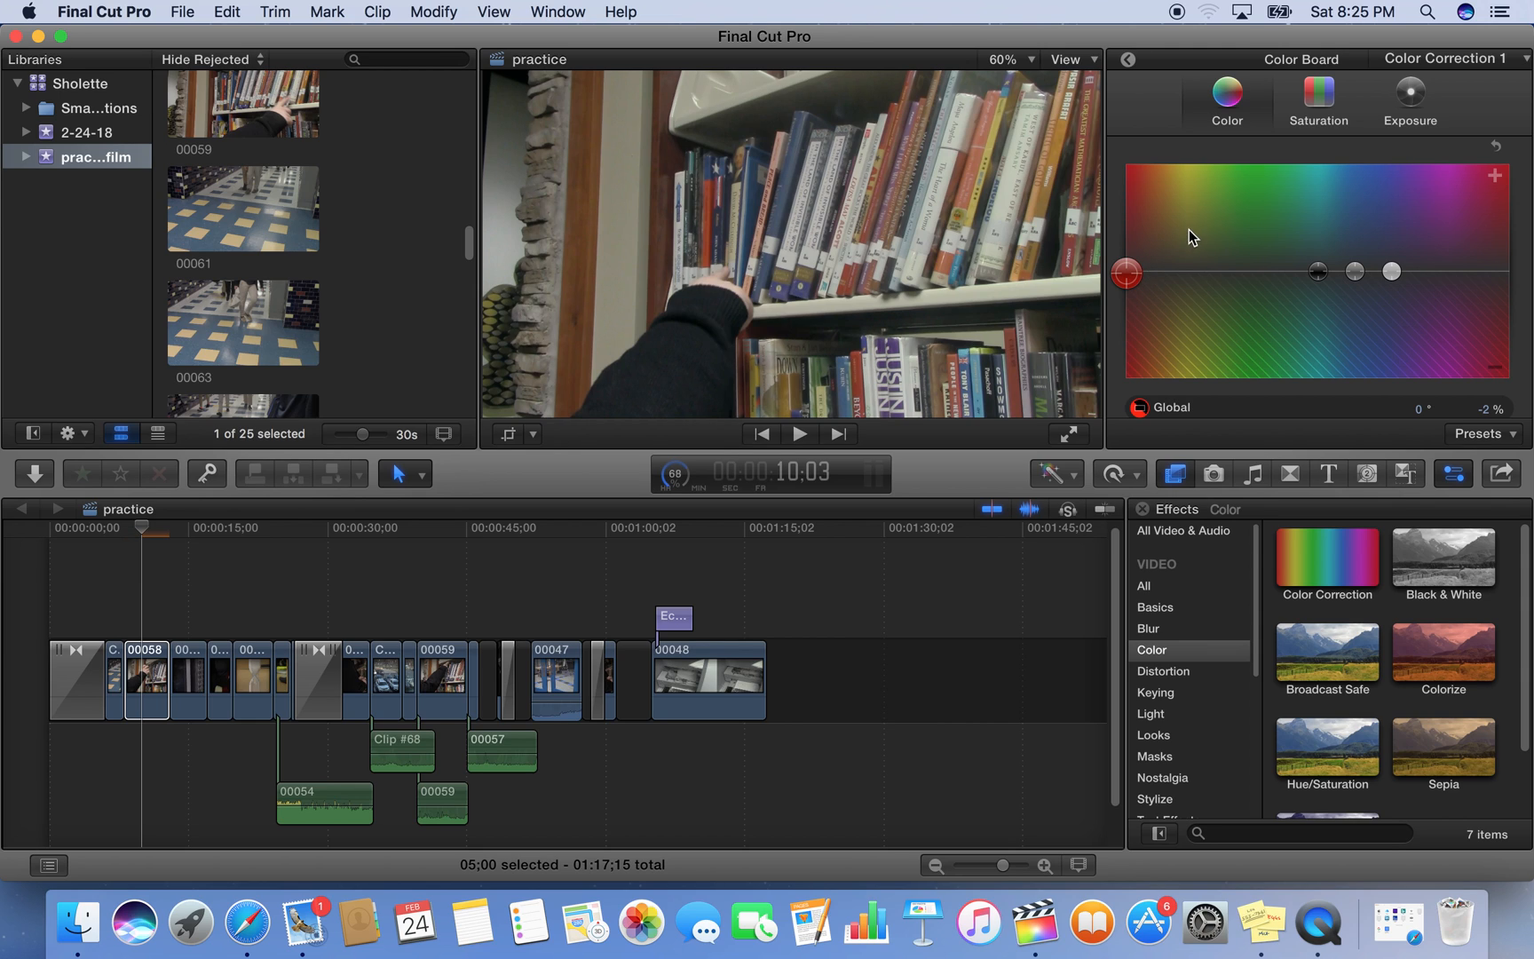
Tint clip 00058's Shadows blue at 204° and 64%, and shift its Midtones color slightly toward yellow-green
left_click(1318, 271)
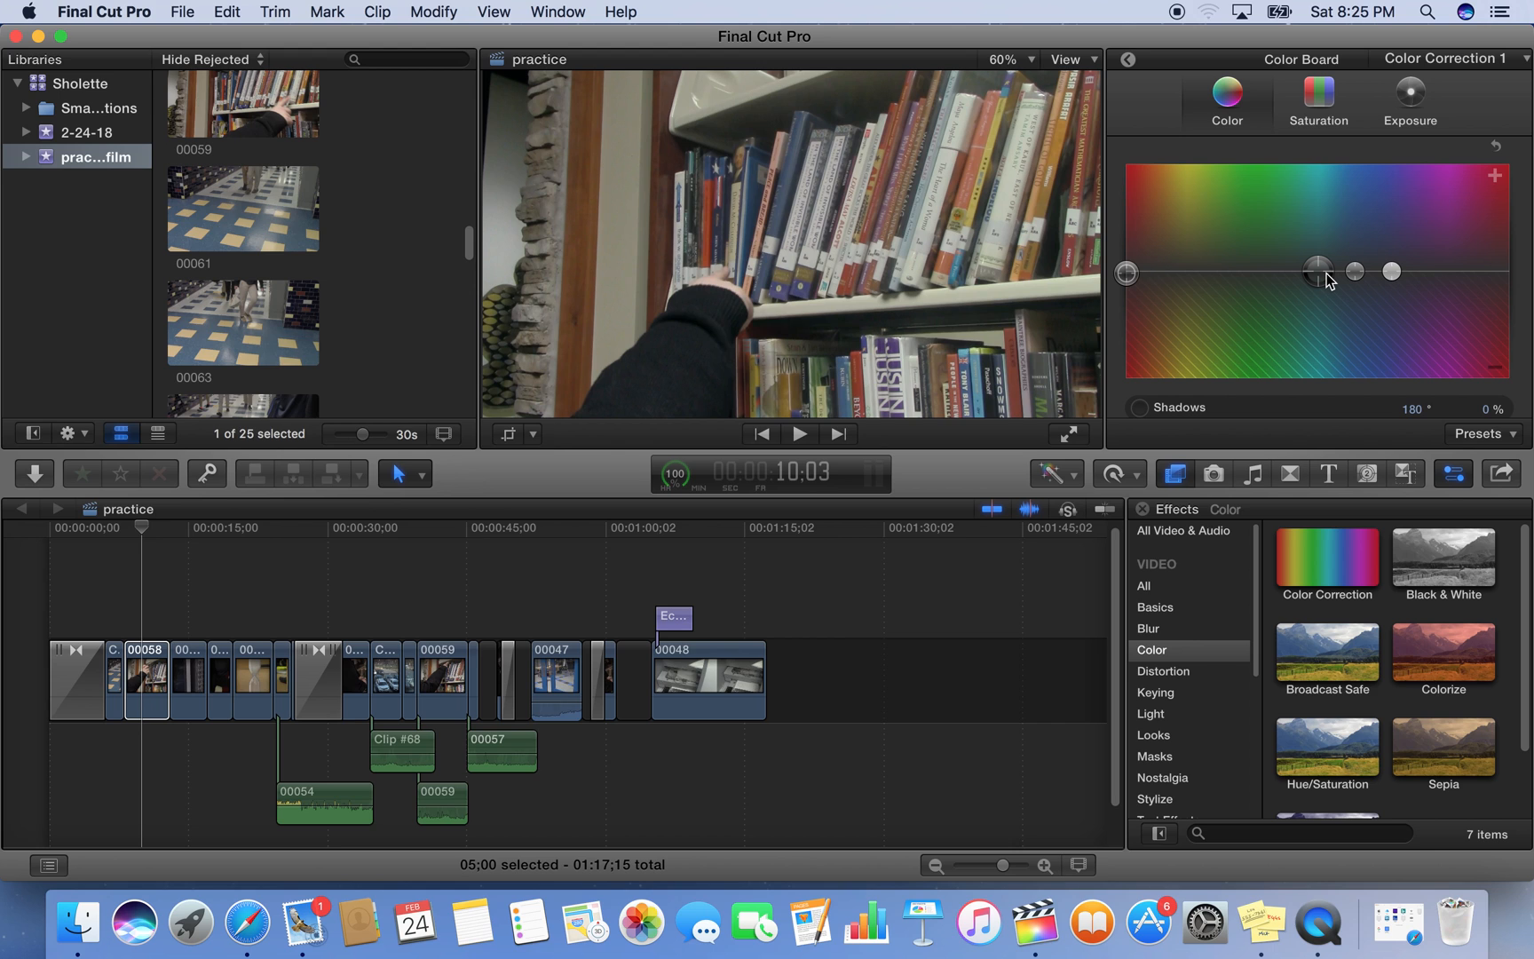
left_click_drag(1327, 277, 1344, 205)
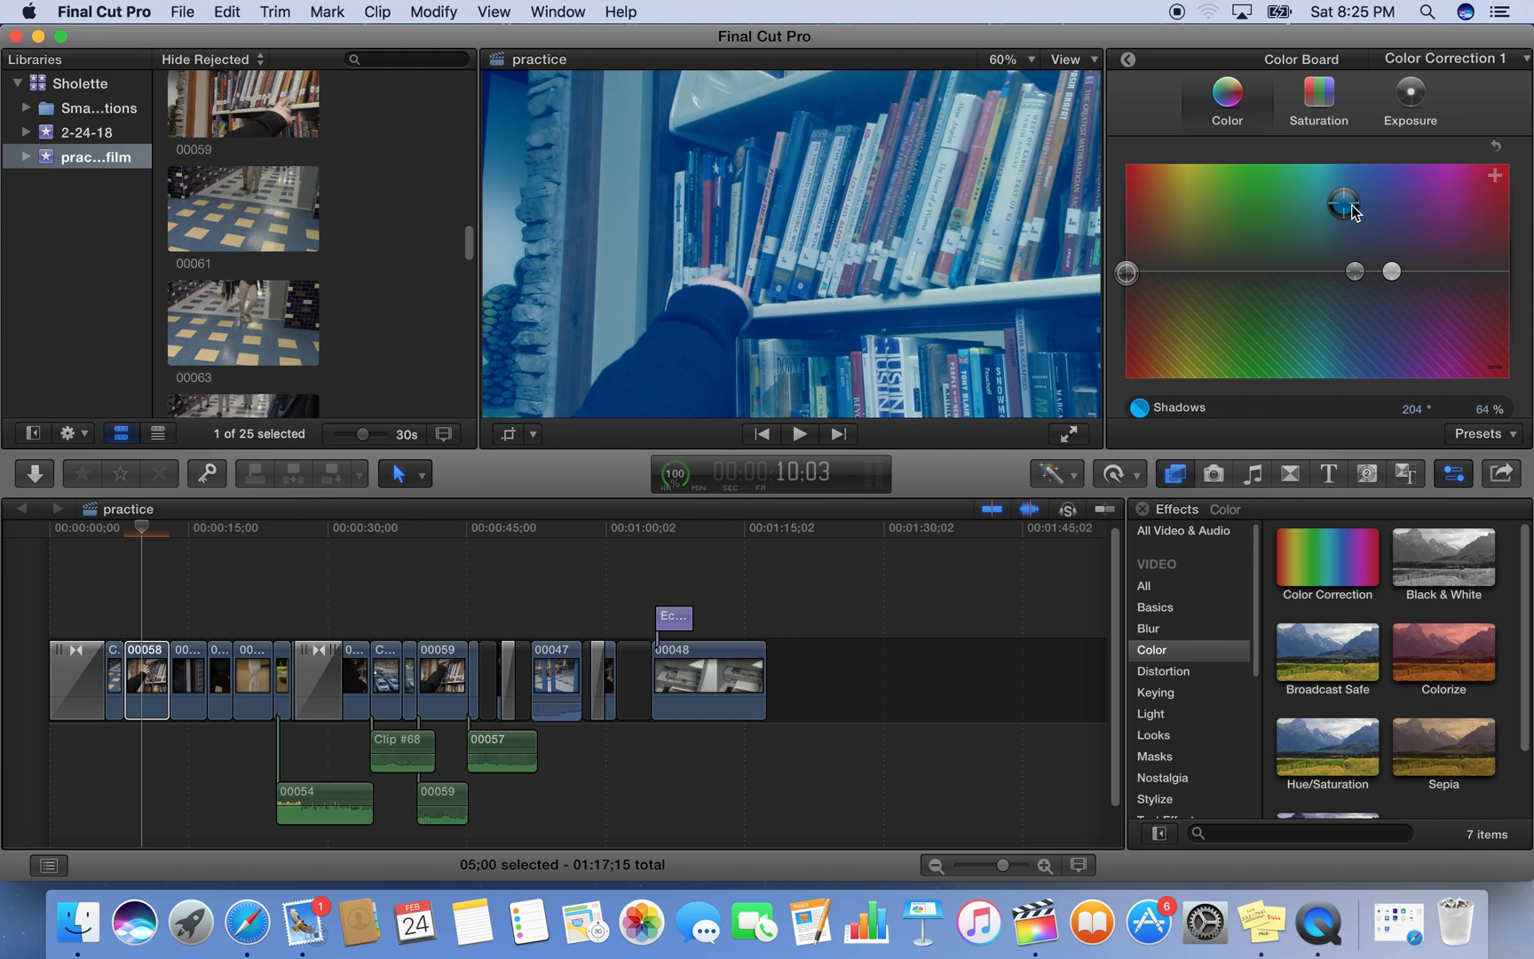
left_click(1355, 272)
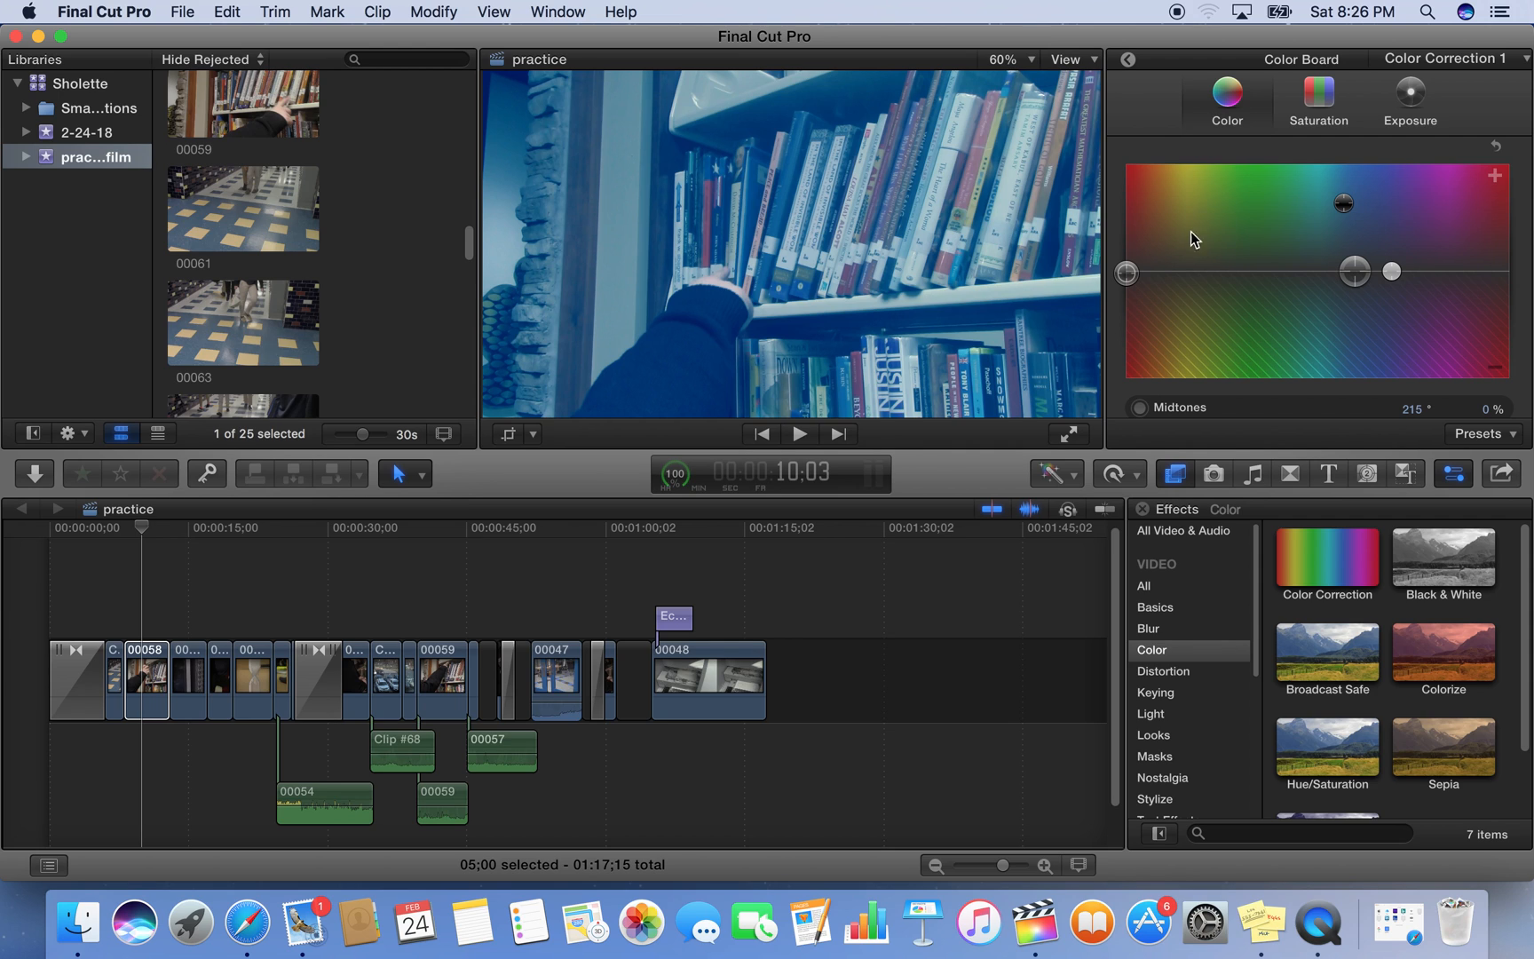
left_click_drag(1354, 273, 1211, 256)
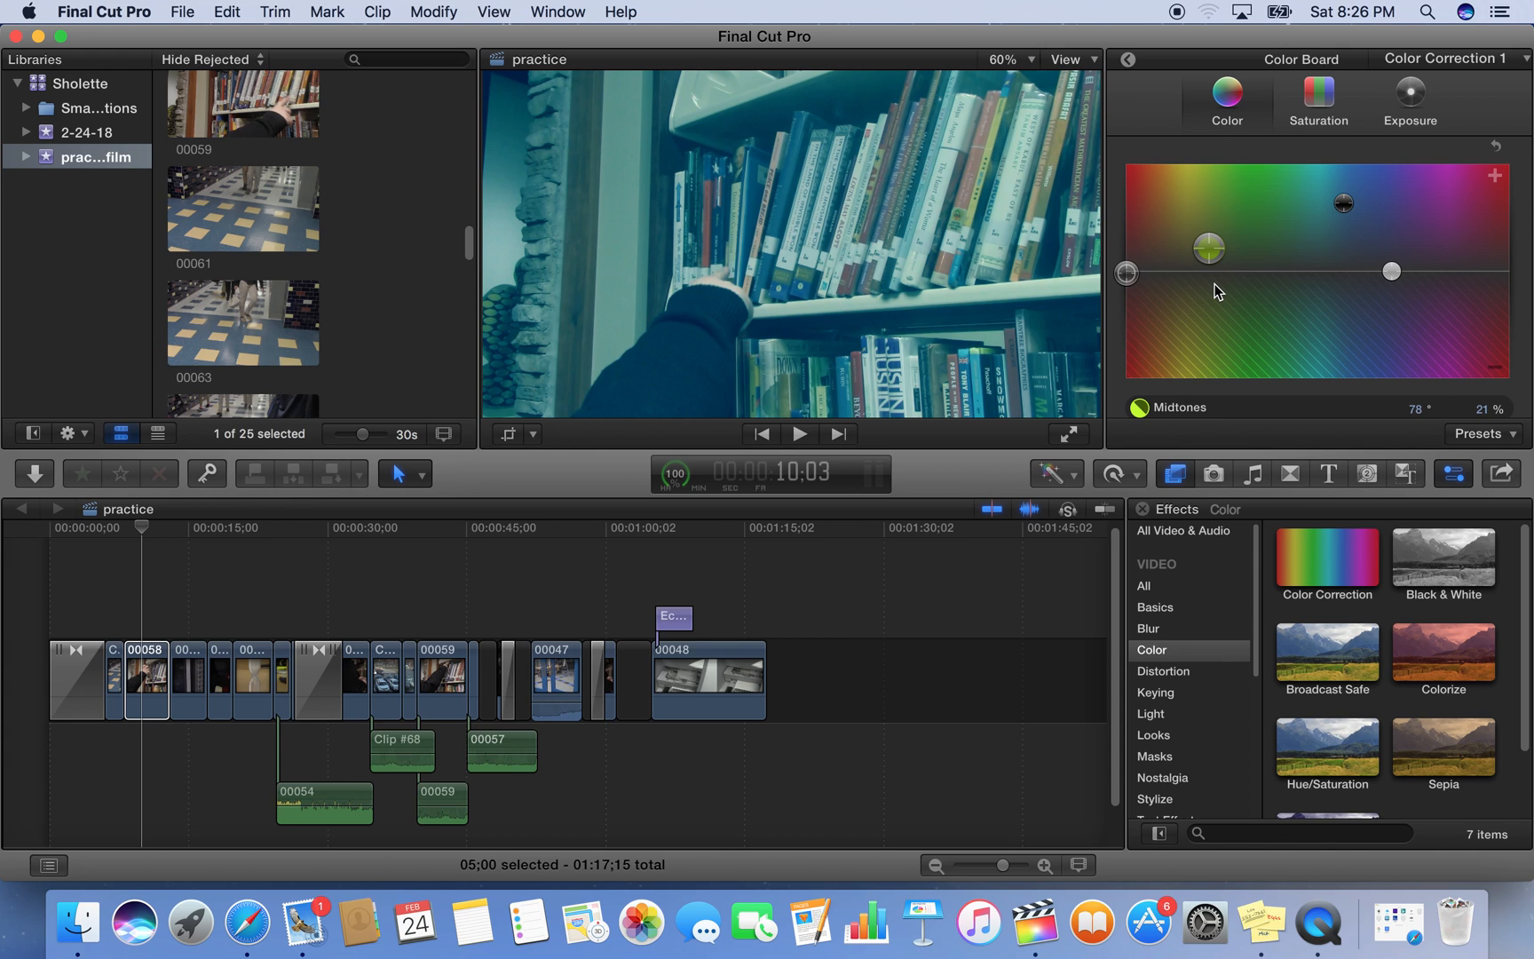
Tint clip 00058's Highlights green-cyan at 161° and 28%
left_click(1390, 271)
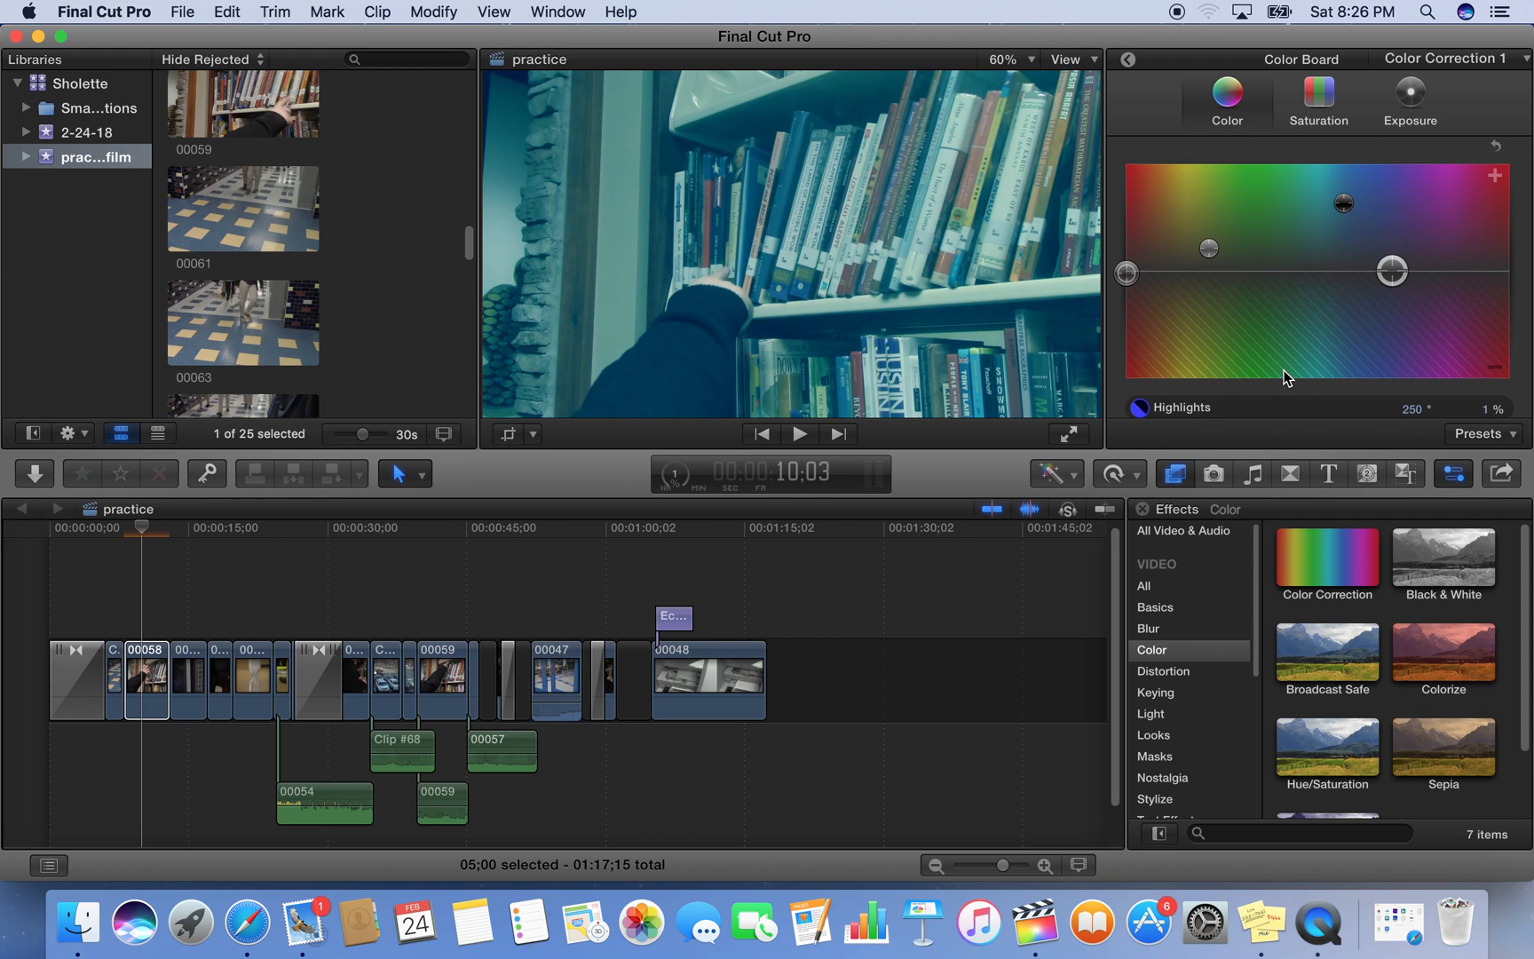
left_click_drag(1392, 271, 1300, 269)
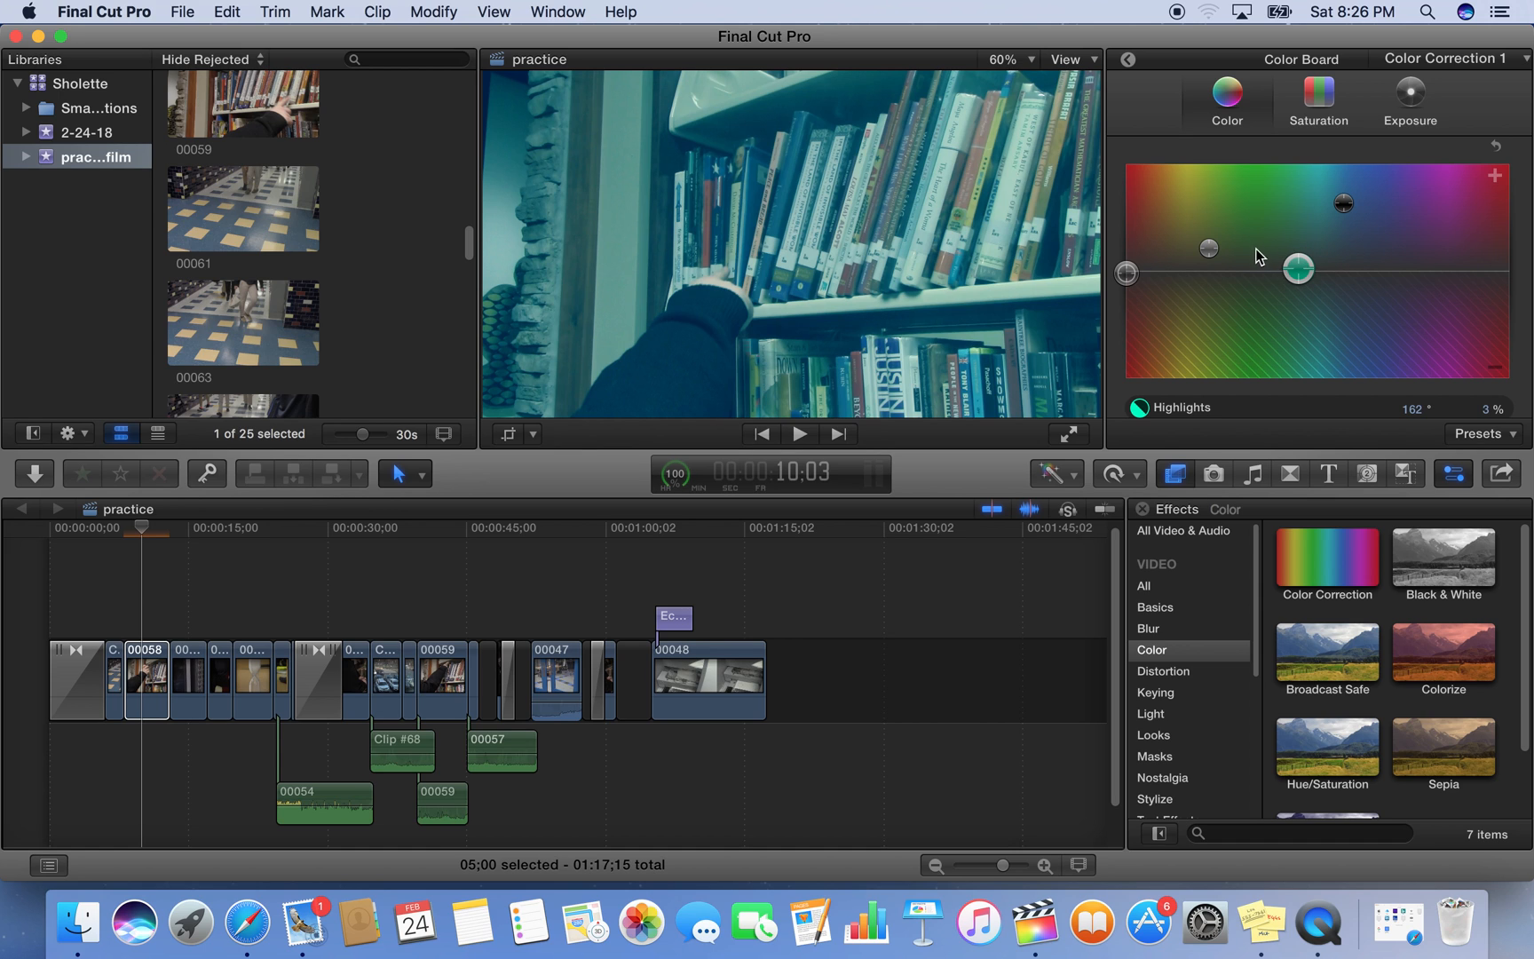
left_click_drag(1296, 268, 1297, 240)
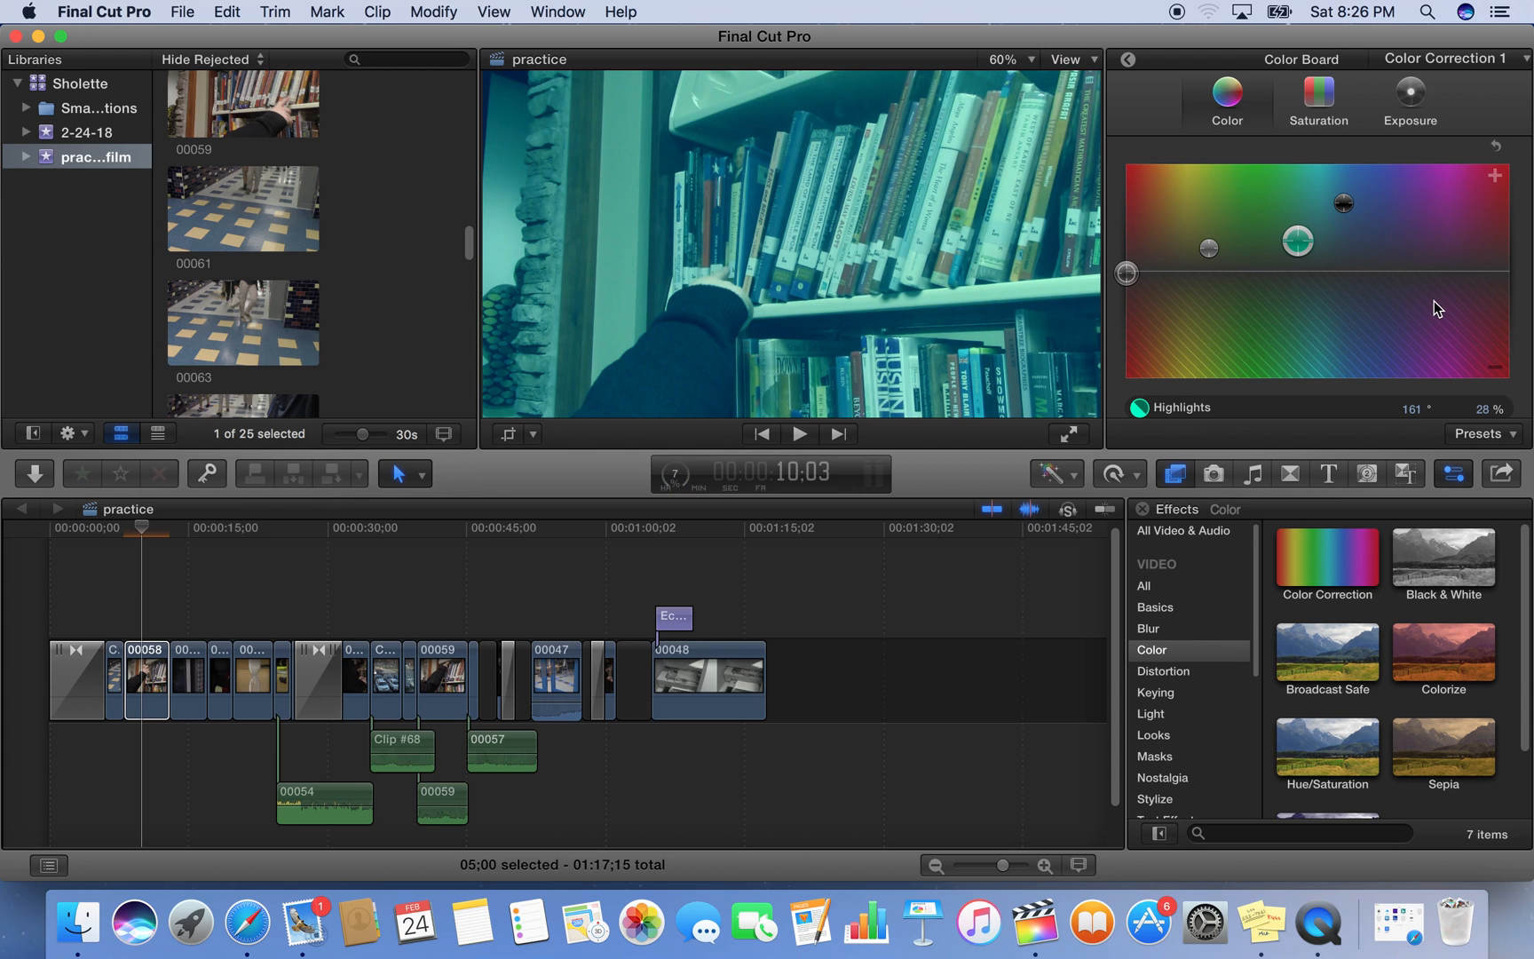
Adjust clip 00058's saturation: Global -10%, Shadows about -34%, Midtones slightly lower, and Highlights 22%
left_click(1323, 110)
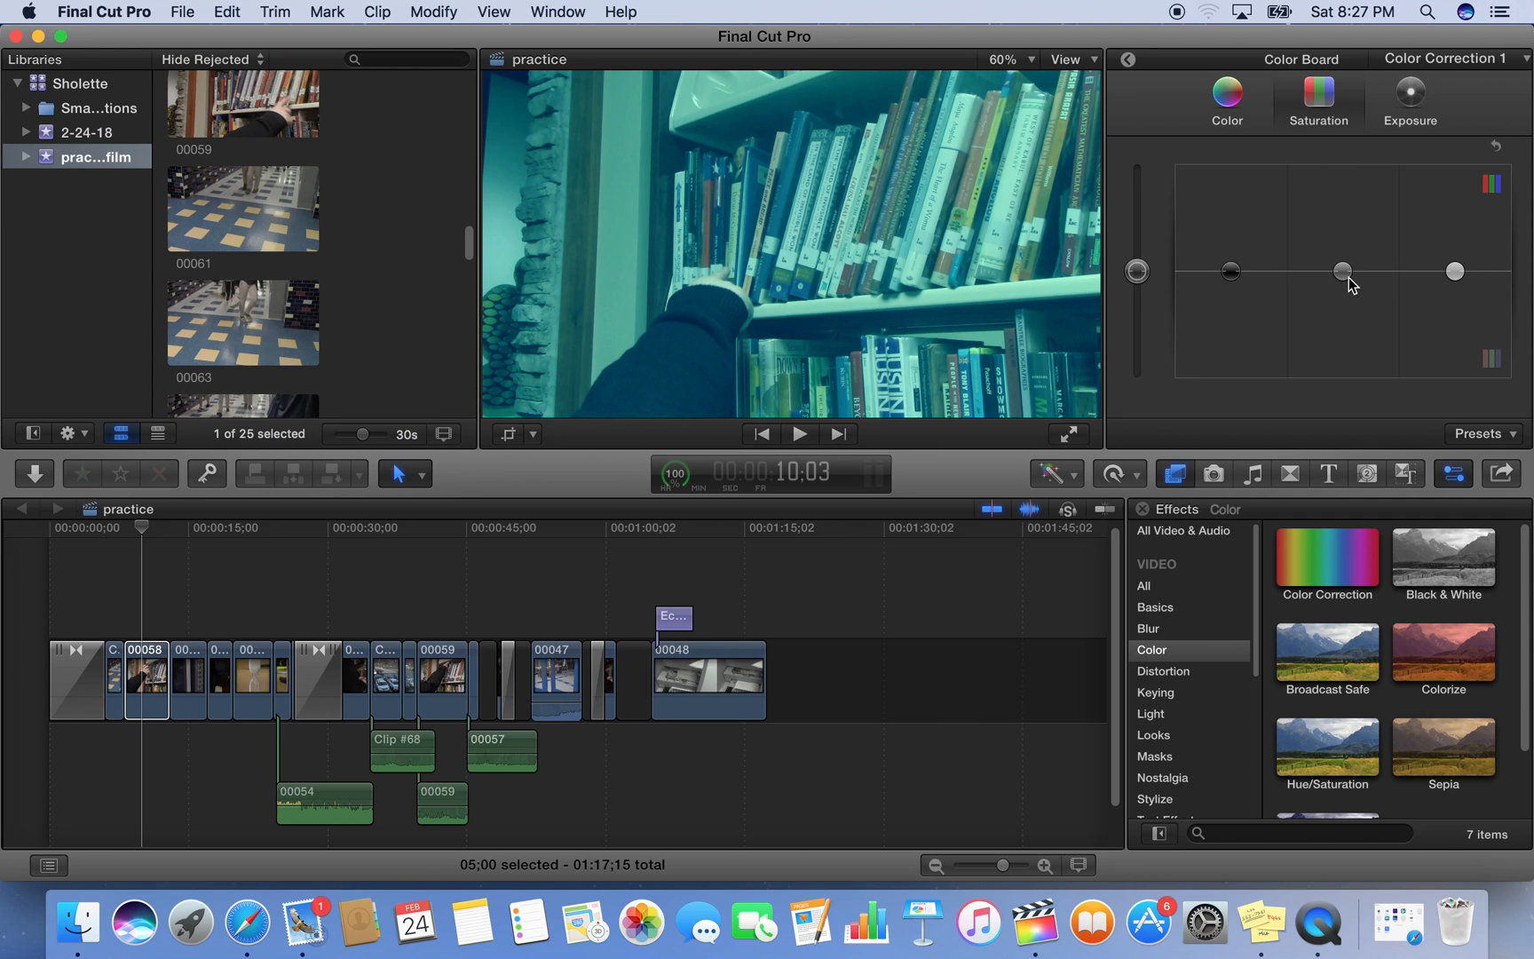
left_click_drag(1138, 272, 1100, 282)
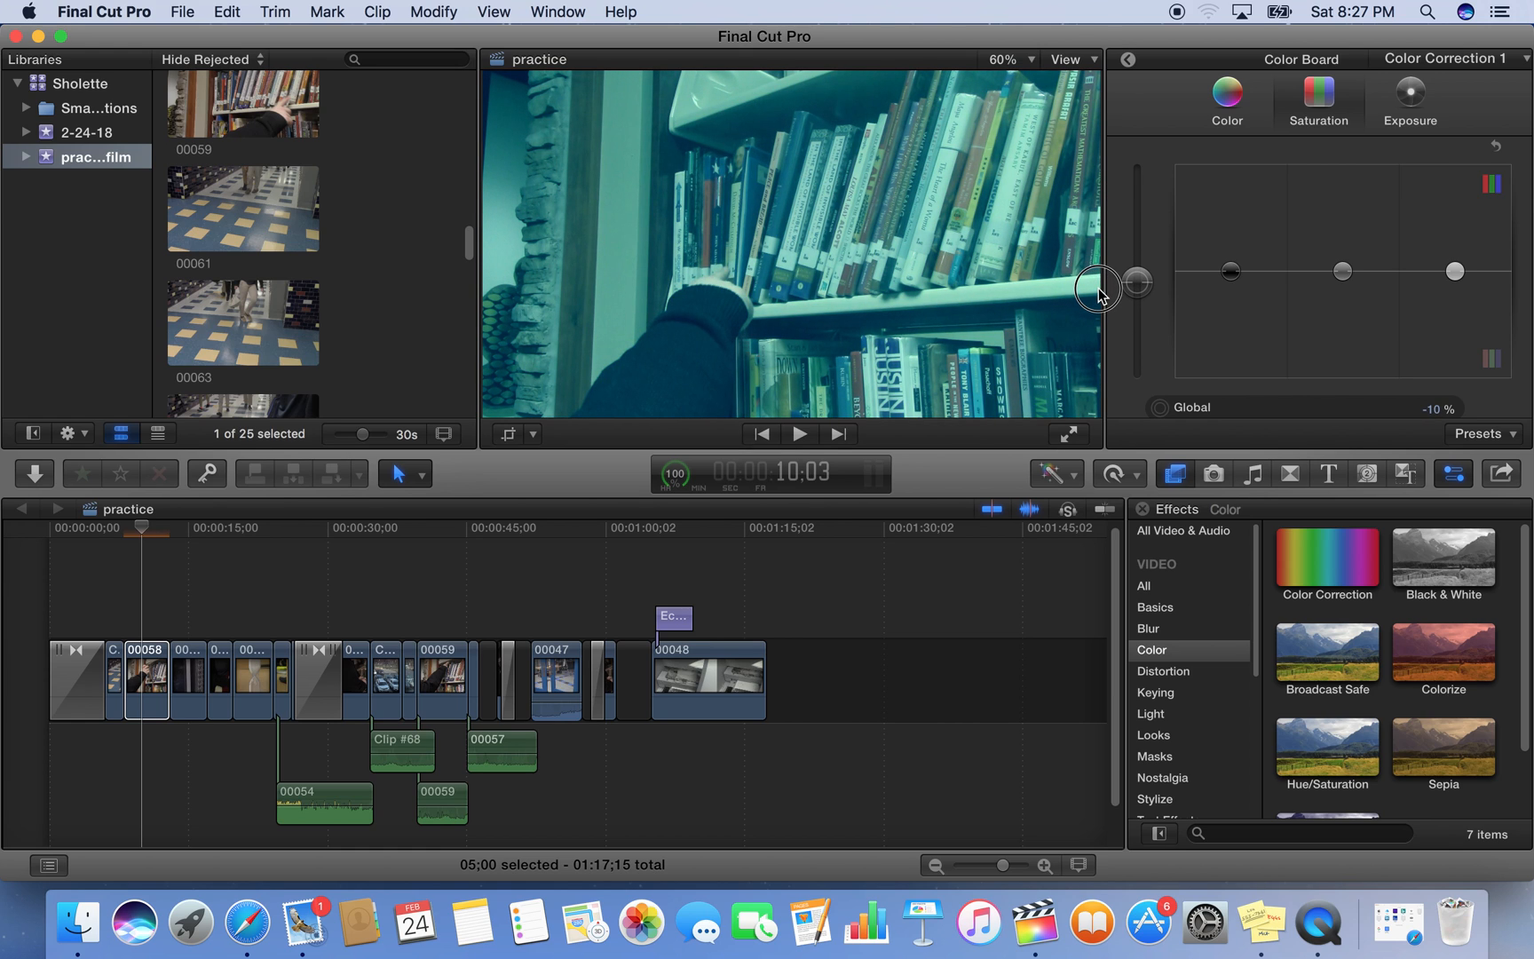
left_click(1229, 274)
left_click_drag(1229, 276, 1231, 319)
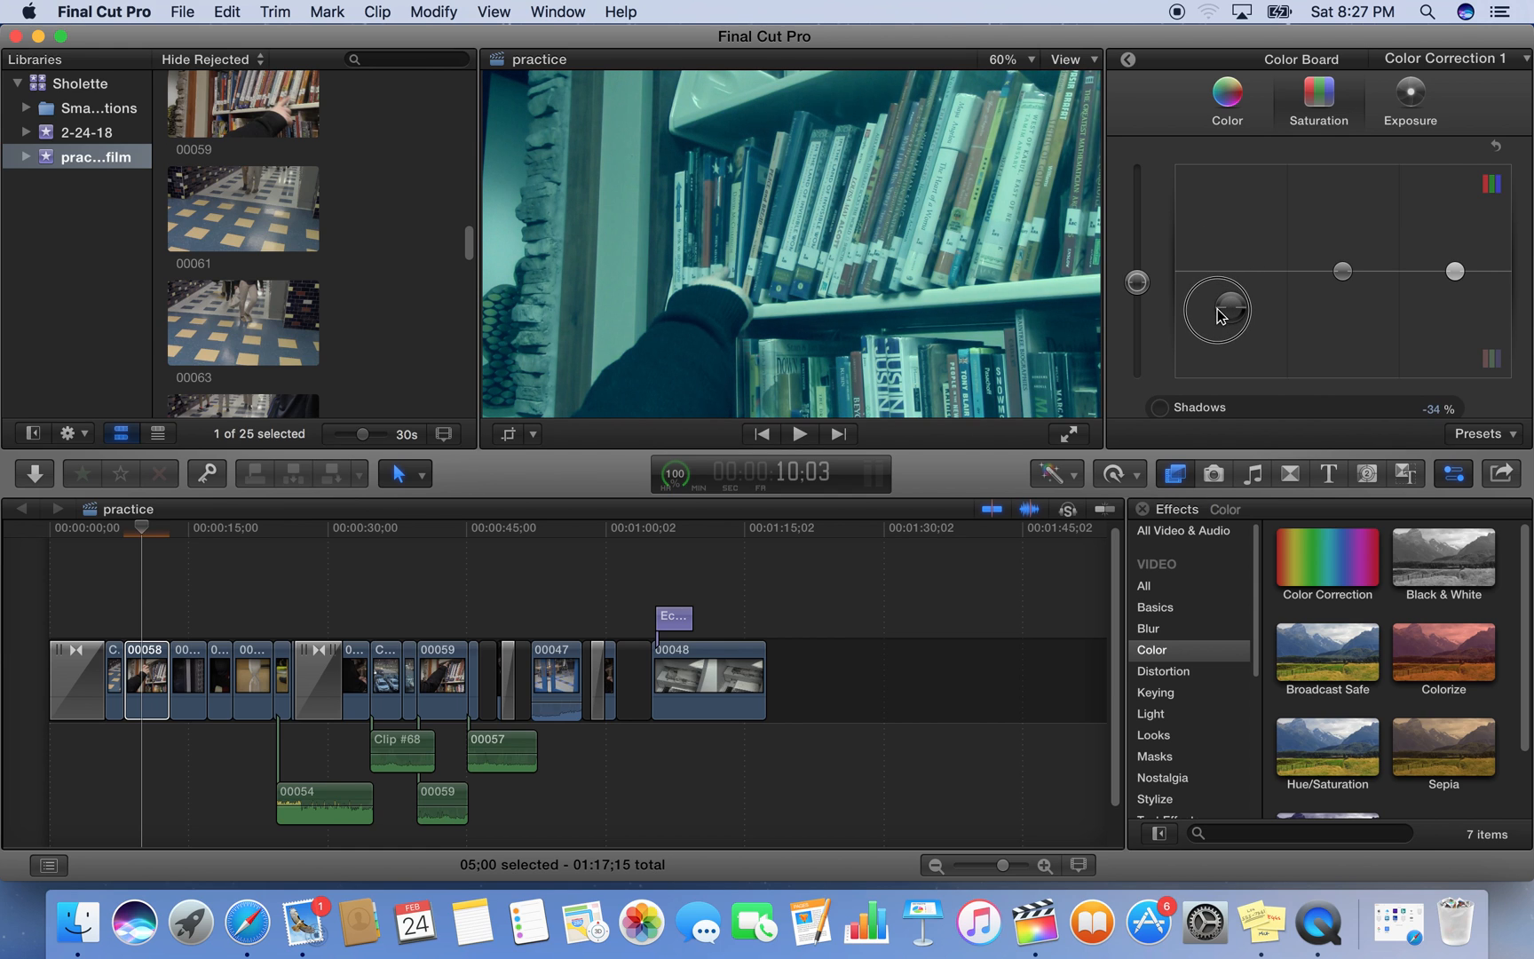
mouse_move(1346, 271)
left_mouse_down()
mouse_move(1361, 226)
mouse_move(1361, 290)
left_mouse_up()
mouse_move(1461, 277)
left_mouse_down()
mouse_move(1455, 312)
mouse_move(1440, 288)
mouse_move(1465, 266)
mouse_move(1445, 271)
mouse_move(1447, 252)
left_mouse_up()
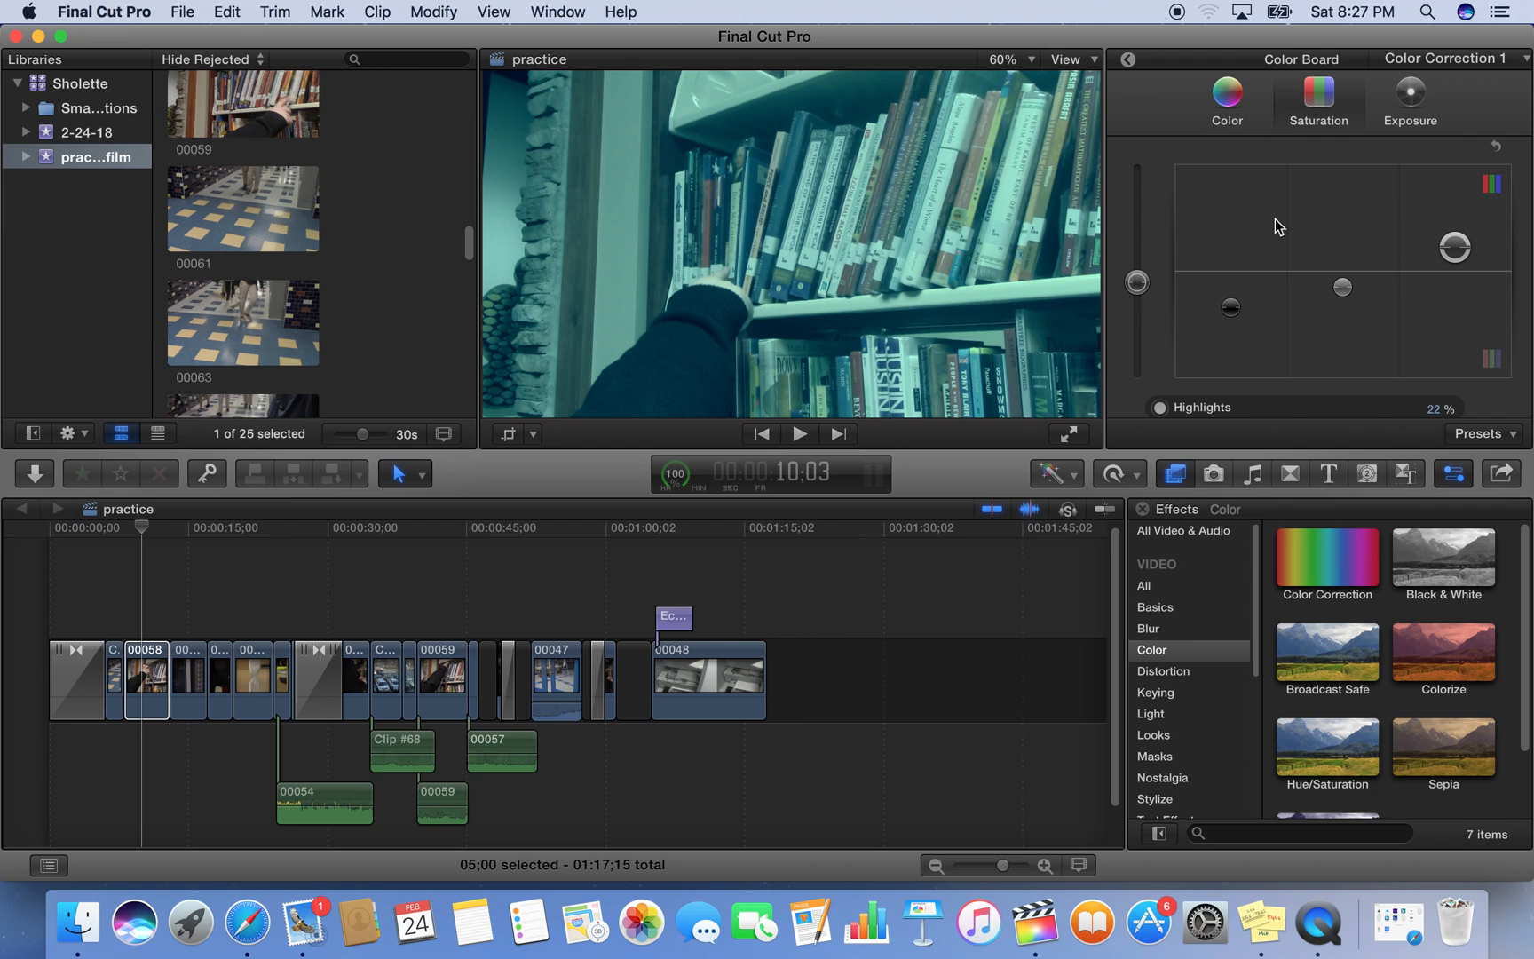
Adjust clip 00058's exposure: raise Global slightly, lower Shadows slightly, and set Midtones to -37% and Highlights to -3%
left_click(1435, 119)
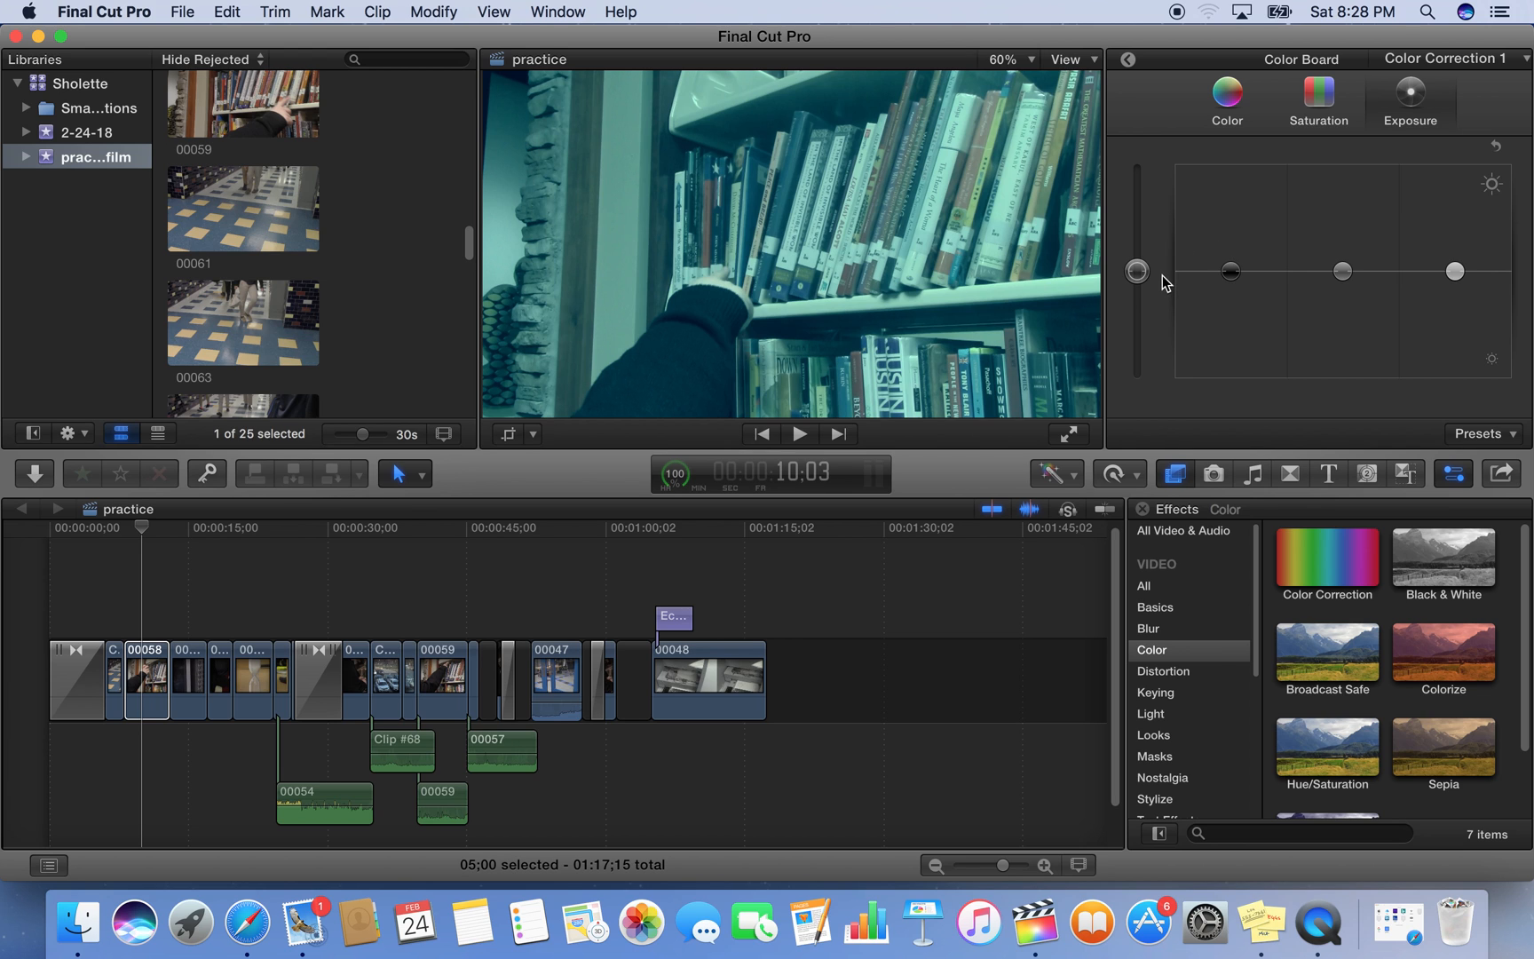
mouse_move(1136, 270)
left_mouse_down()
mouse_move(1137, 234)
mouse_move(1139, 253)
left_mouse_up()
left_click(1234, 279)
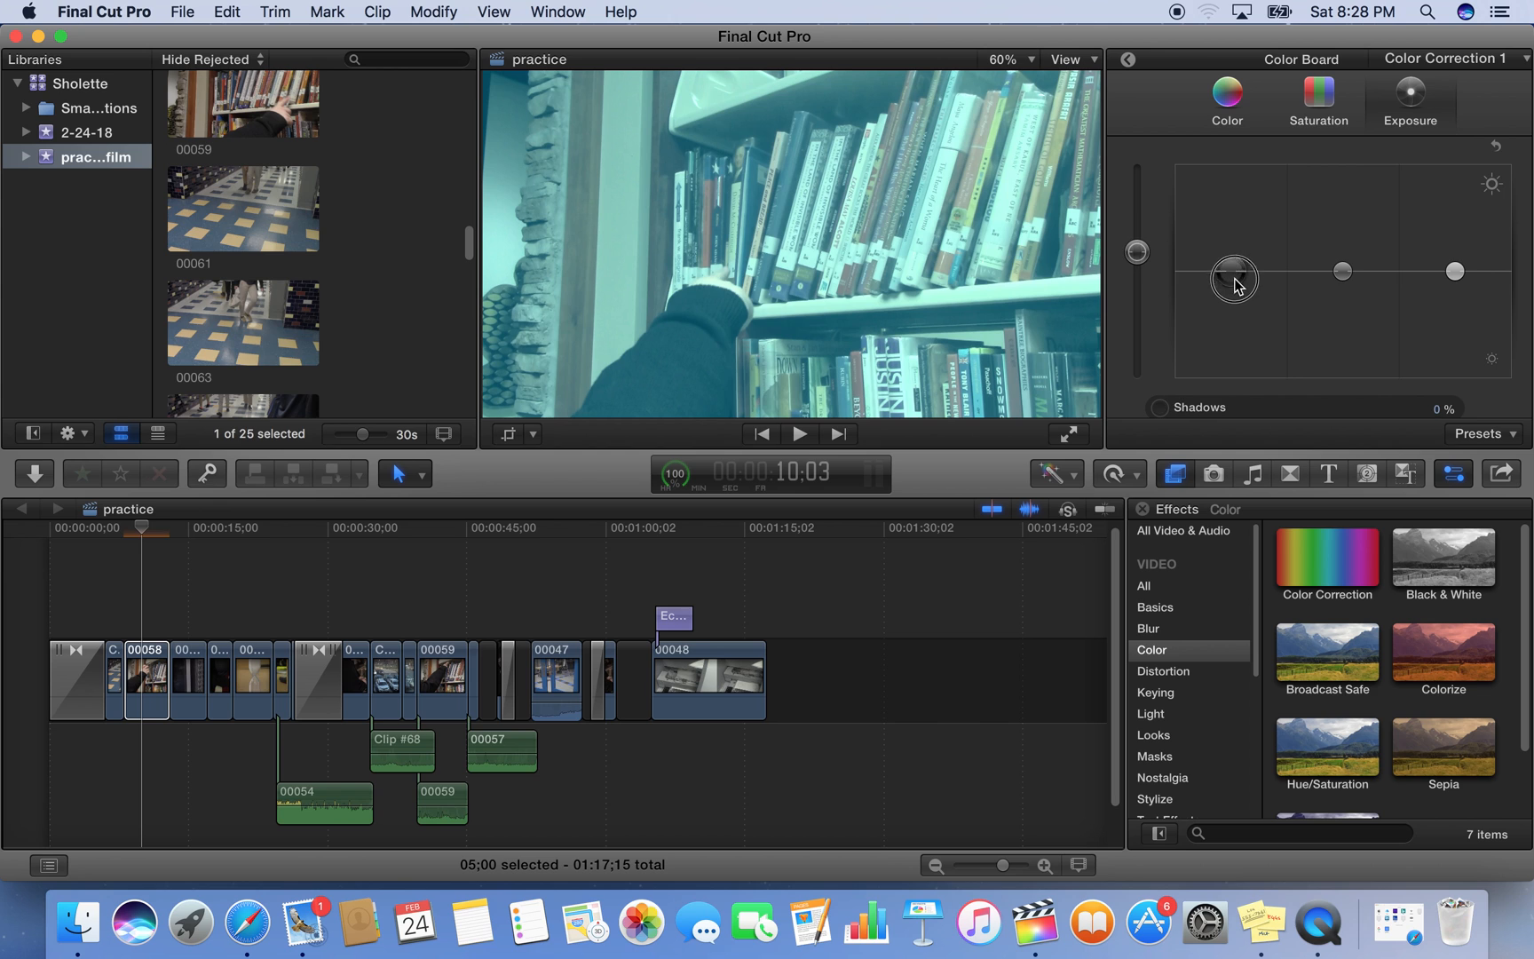
left_click_drag(1238, 284, 1245, 301)
left_click_drag(1342, 271, 1347, 308)
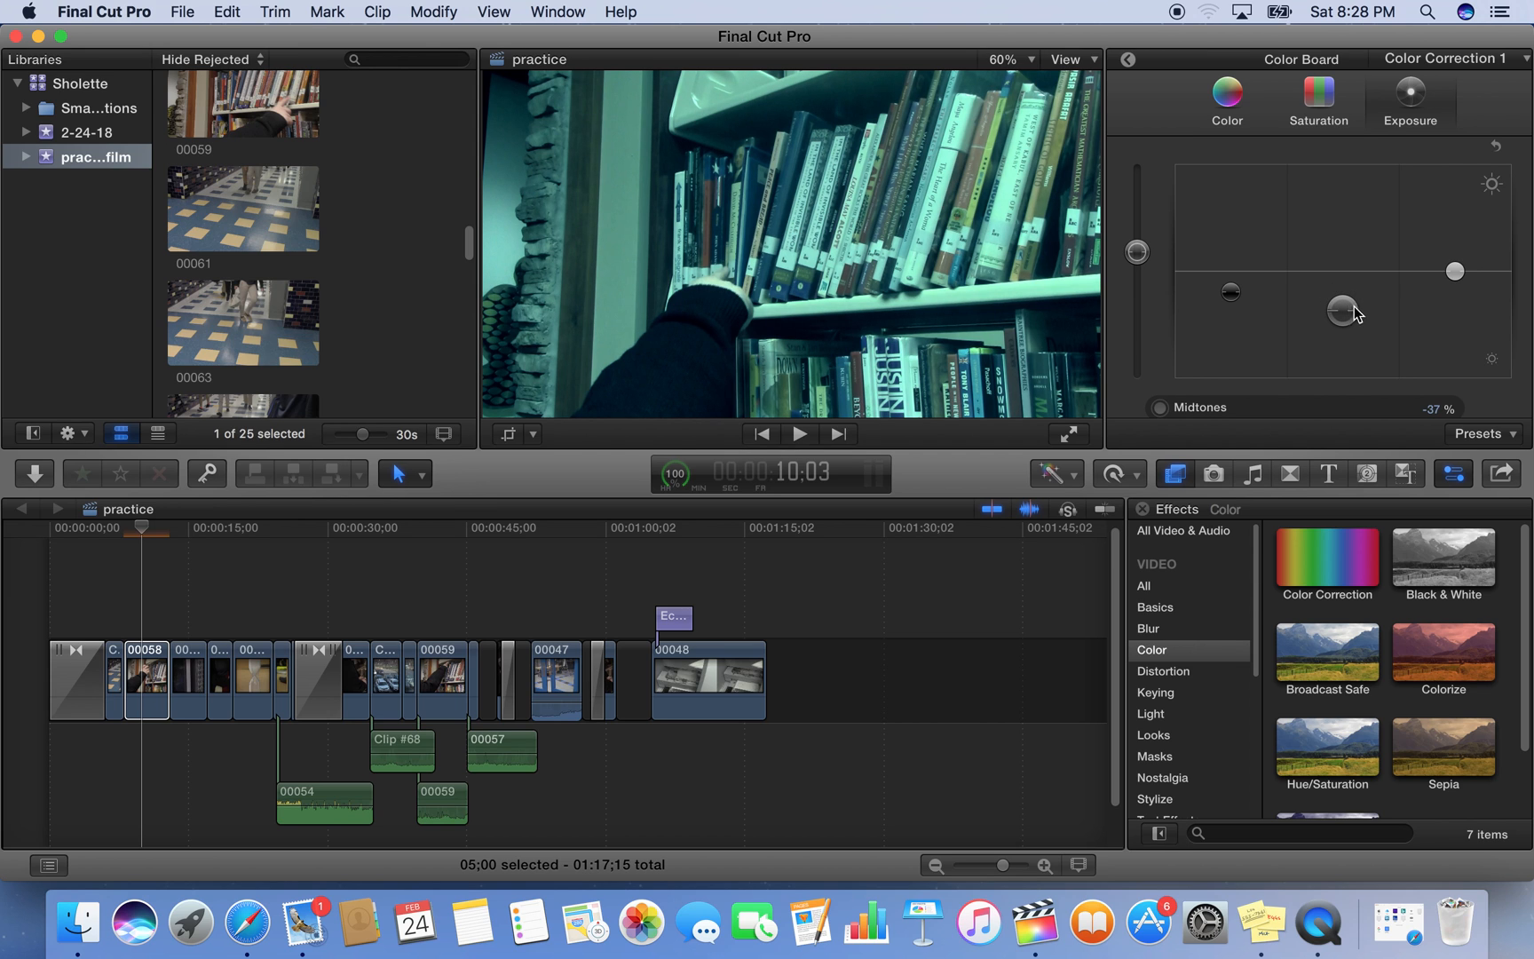
left_click(1454, 275)
mouse_move(1454, 275)
left_mouse_down()
mouse_move(1456, 300)
mouse_move(1461, 264)
mouse_move(1453, 278)
left_mouse_up()
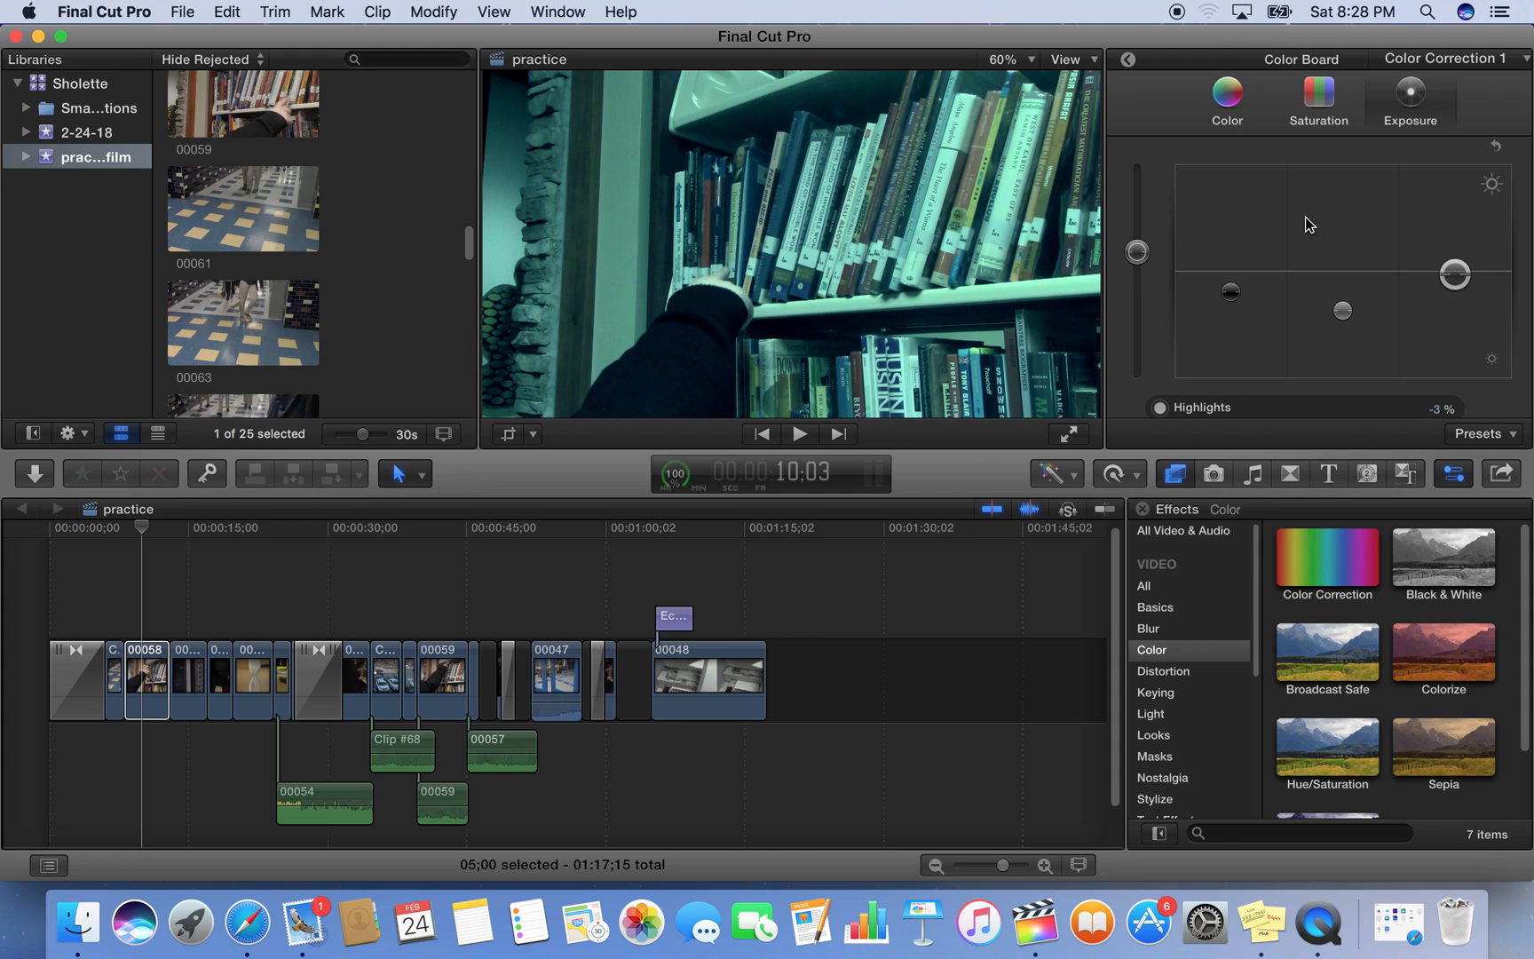
Save the current color correction as a preset named "dramatic light"
left_click(1508, 438)
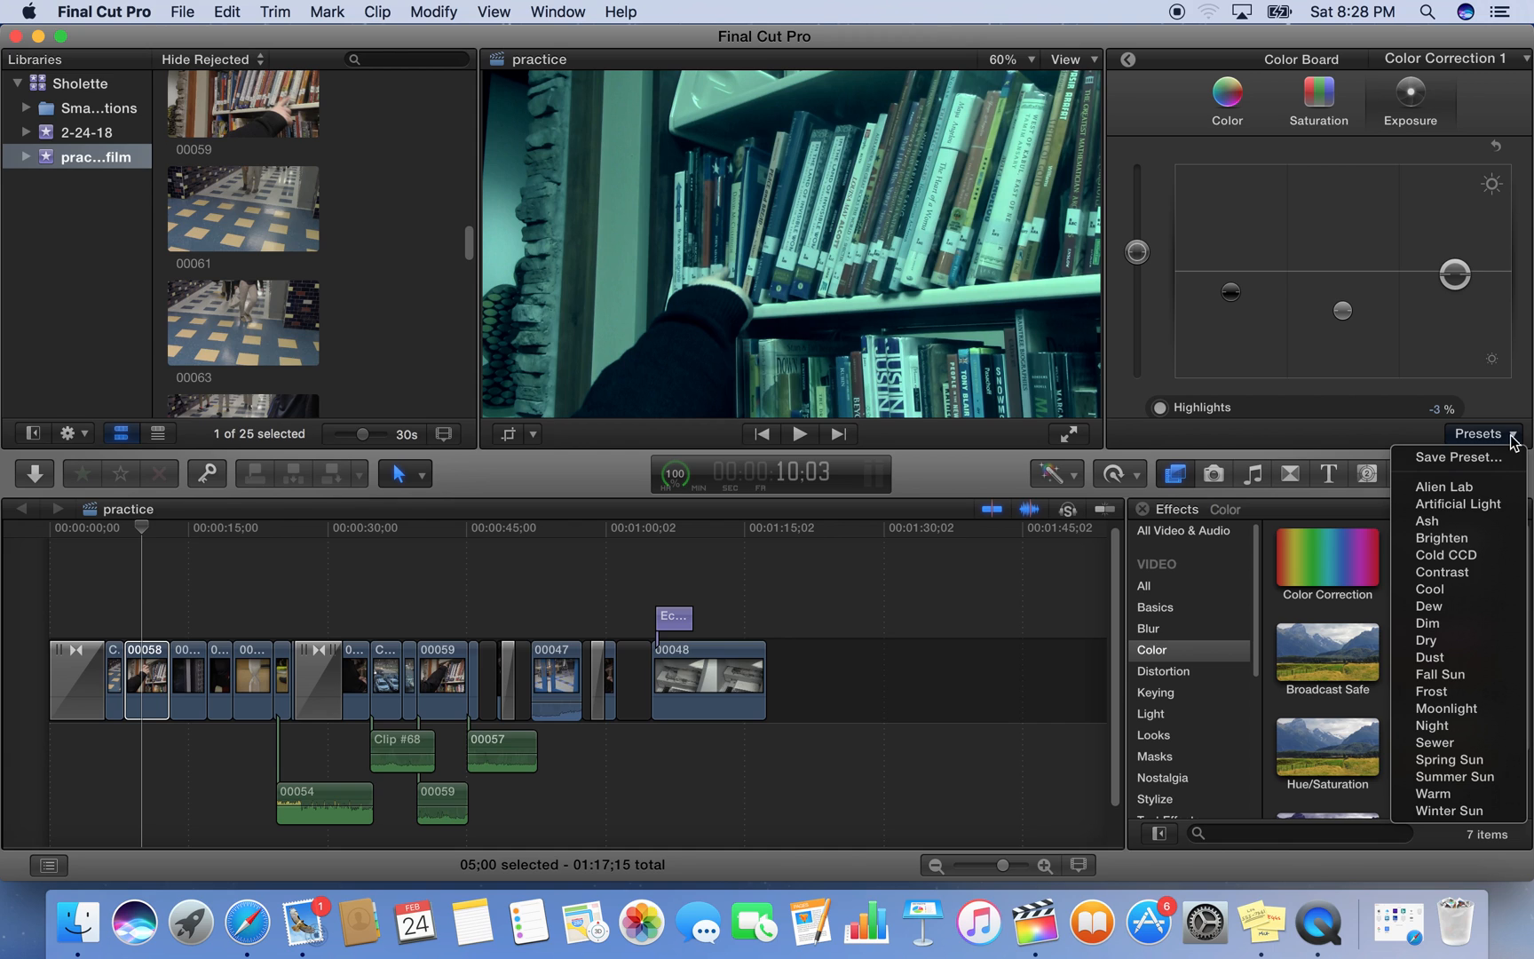
left_click(1461, 457)
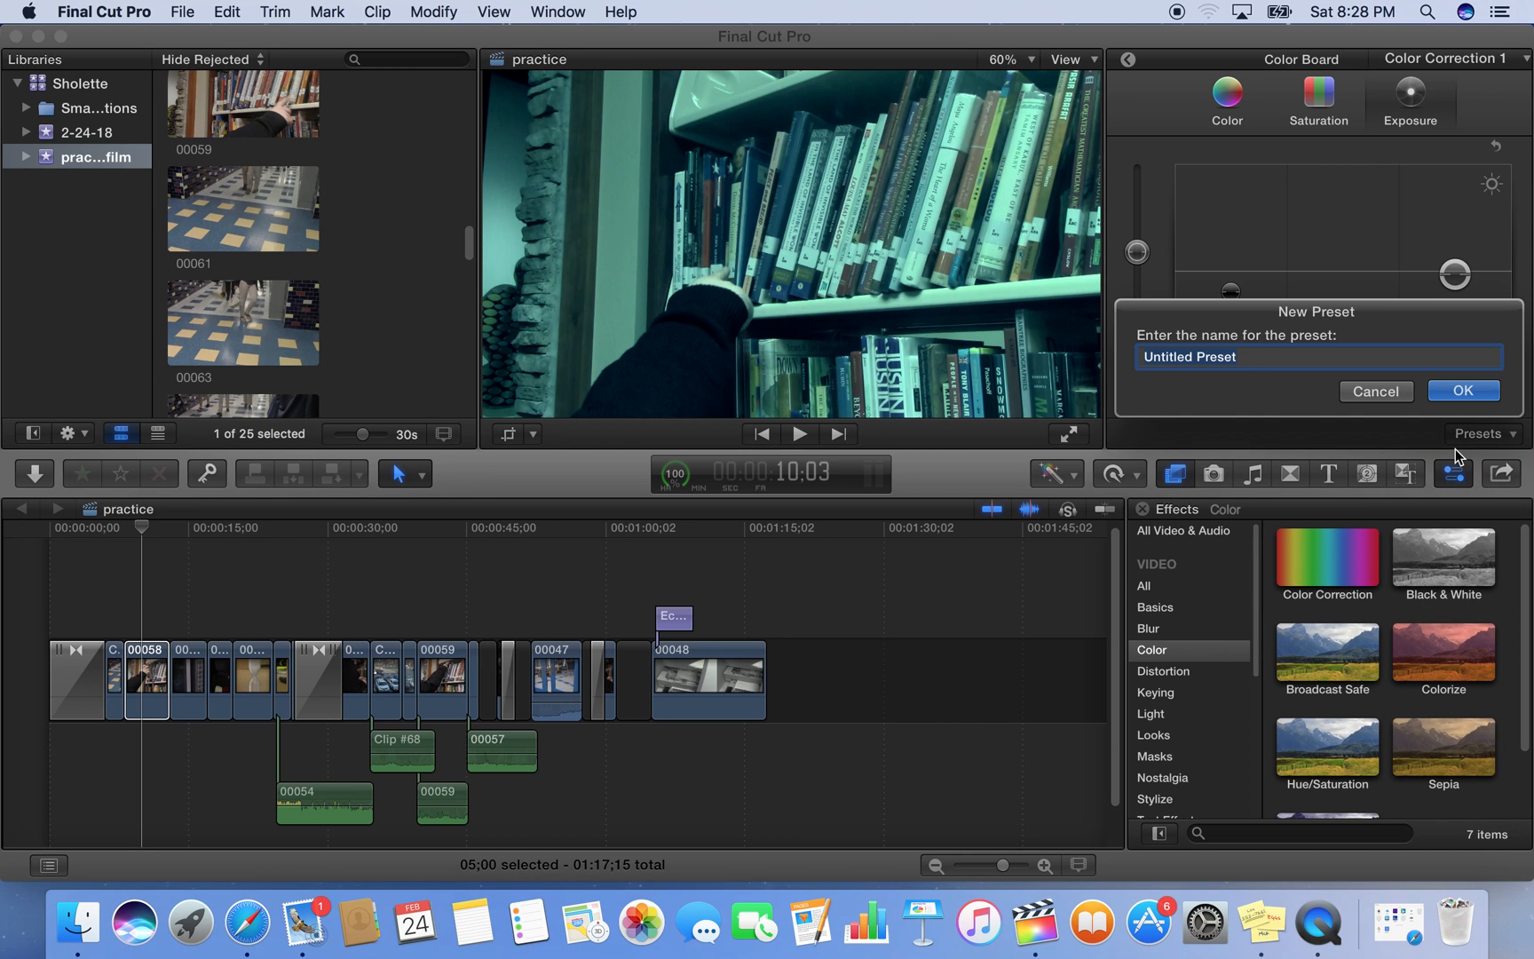
type("dramatic light")
left_click(1487, 391)
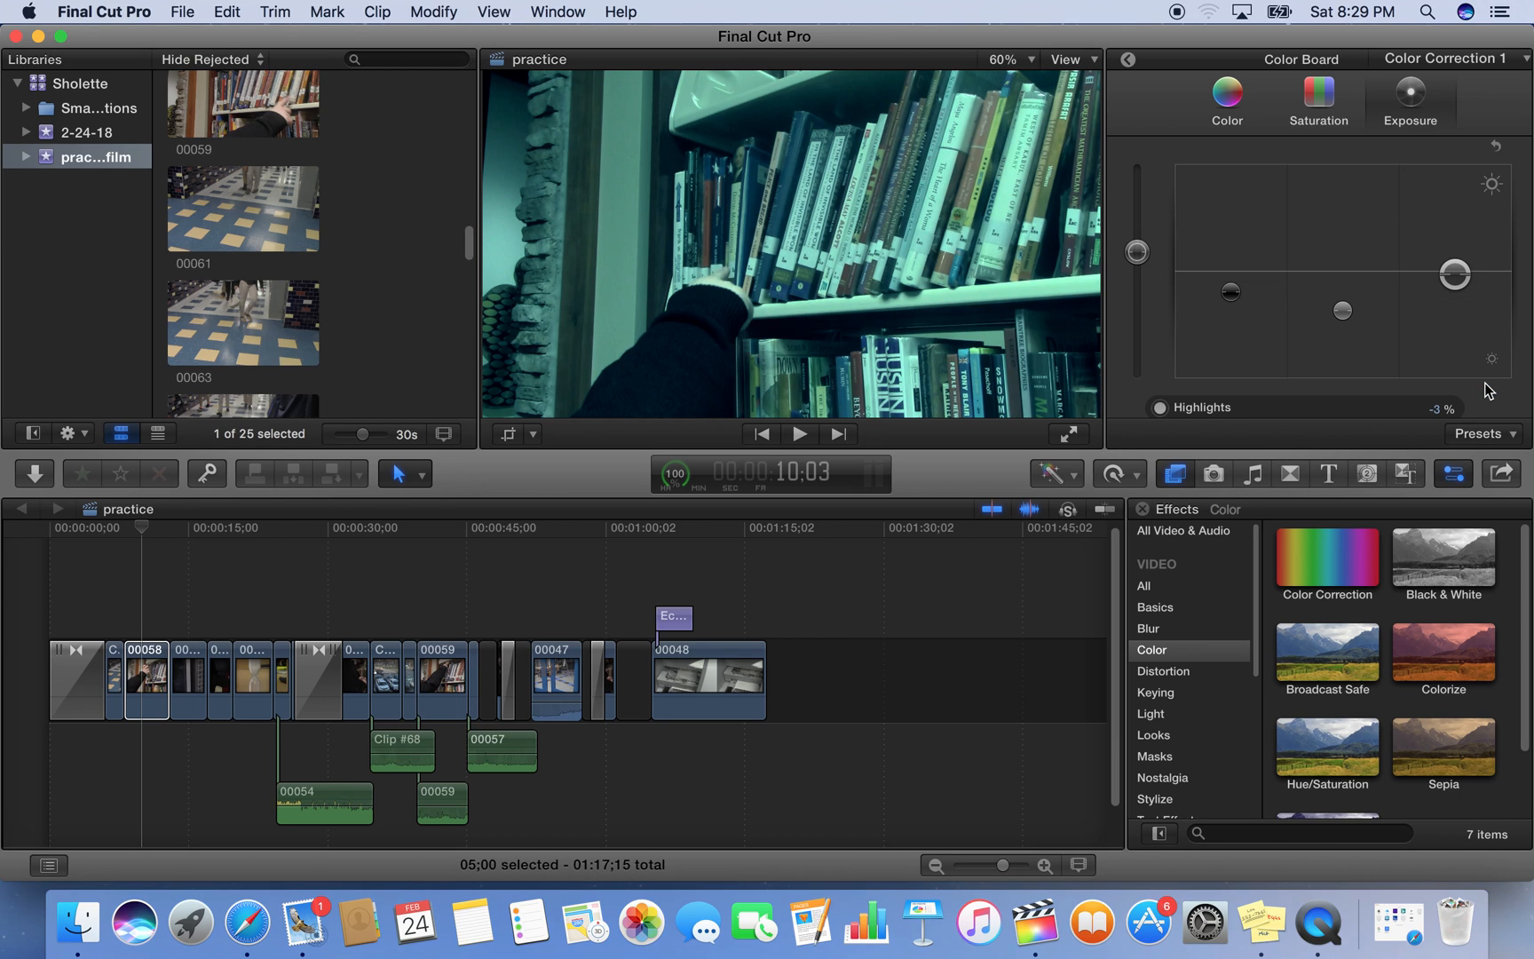
Try the Dim color preset on clip 00058 and replace it with the Artificial Light preset
left_click(1497, 433)
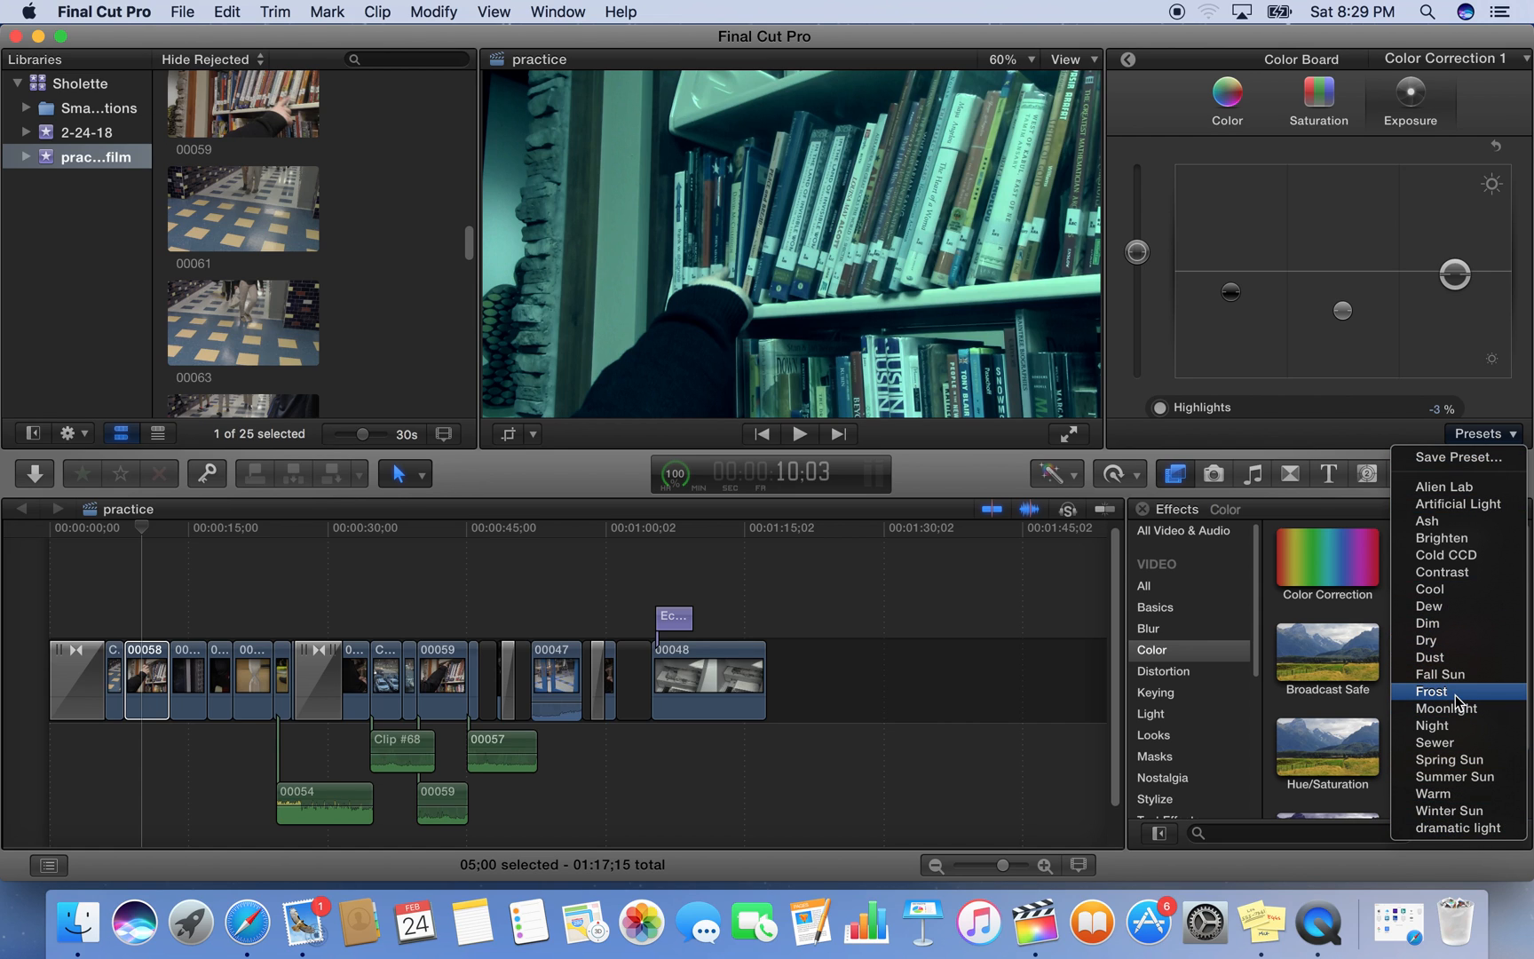
left_click(1489, 622)
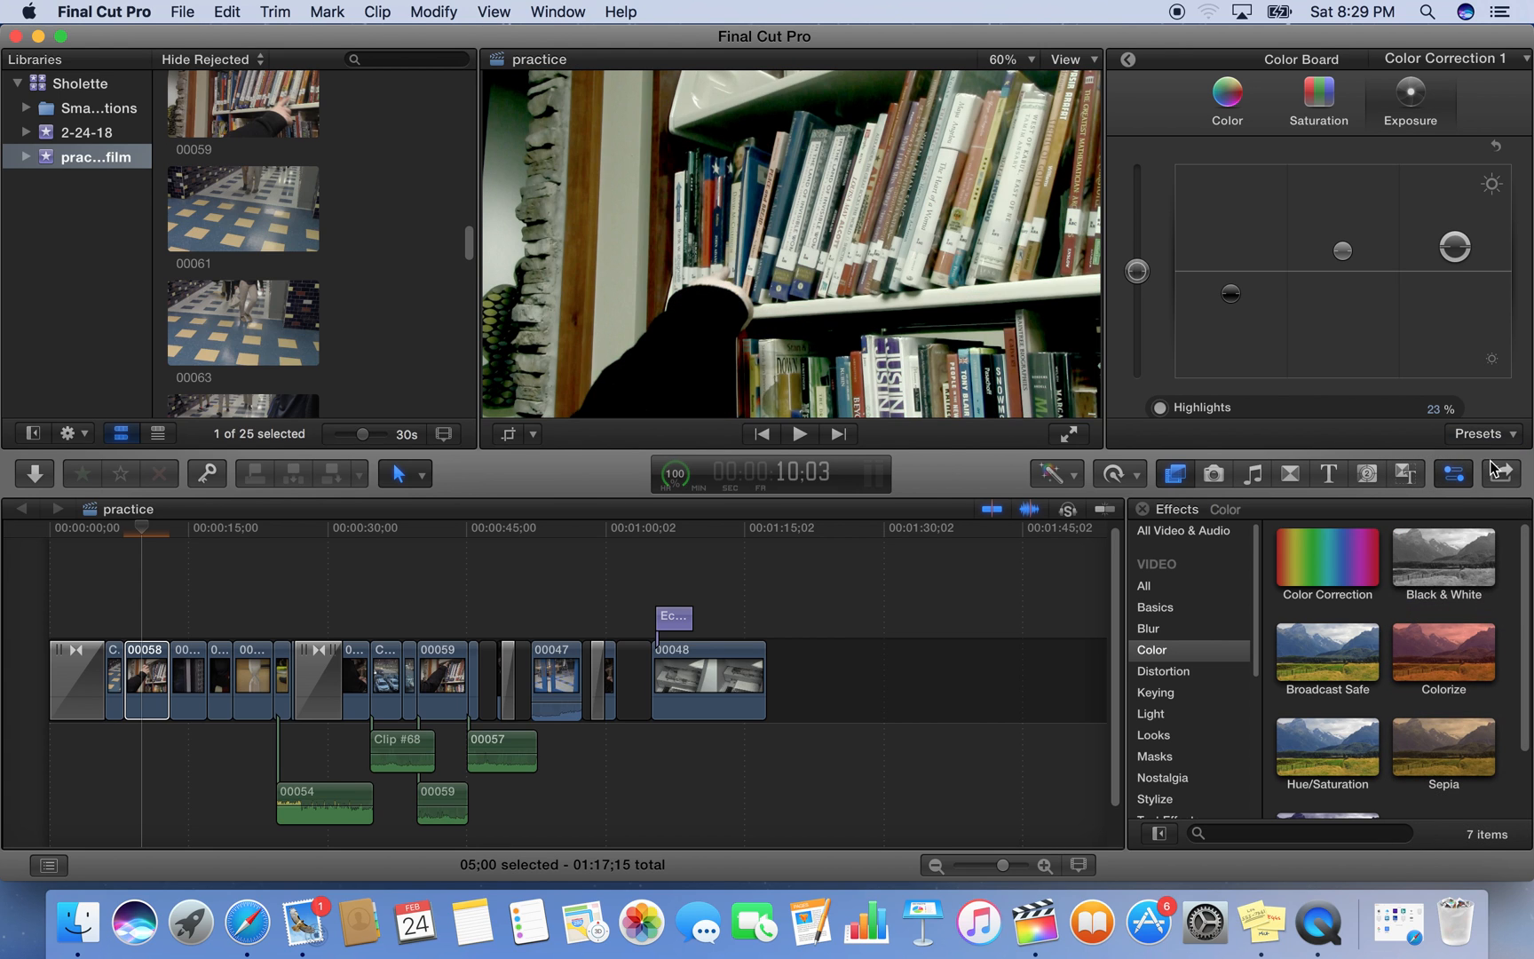
left_click(1509, 441)
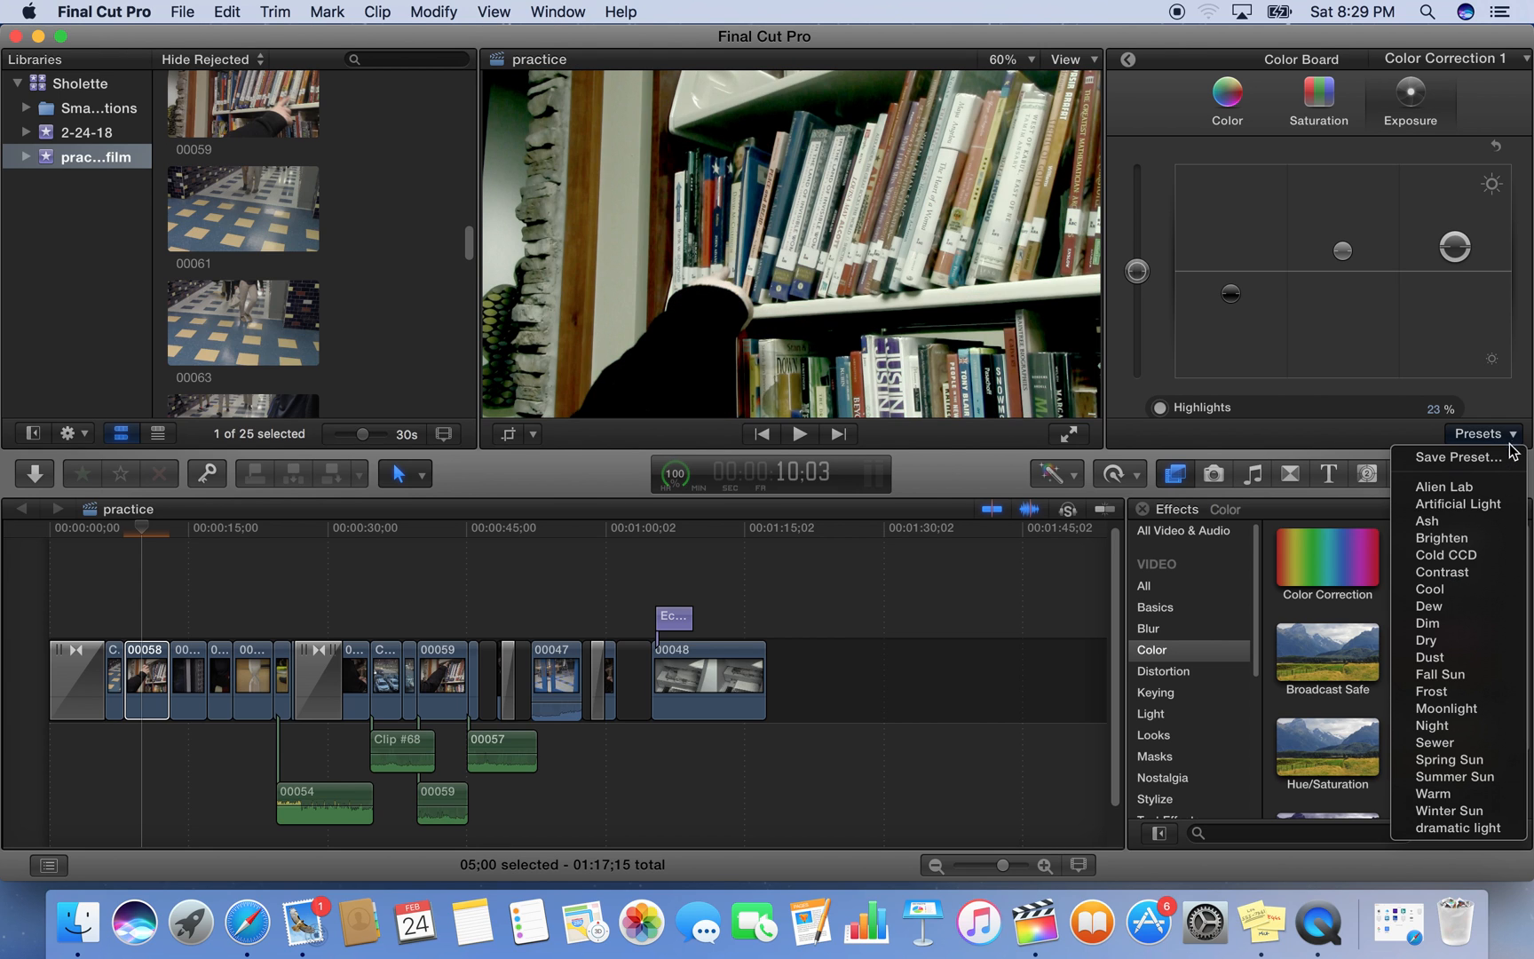
left_click(1485, 504)
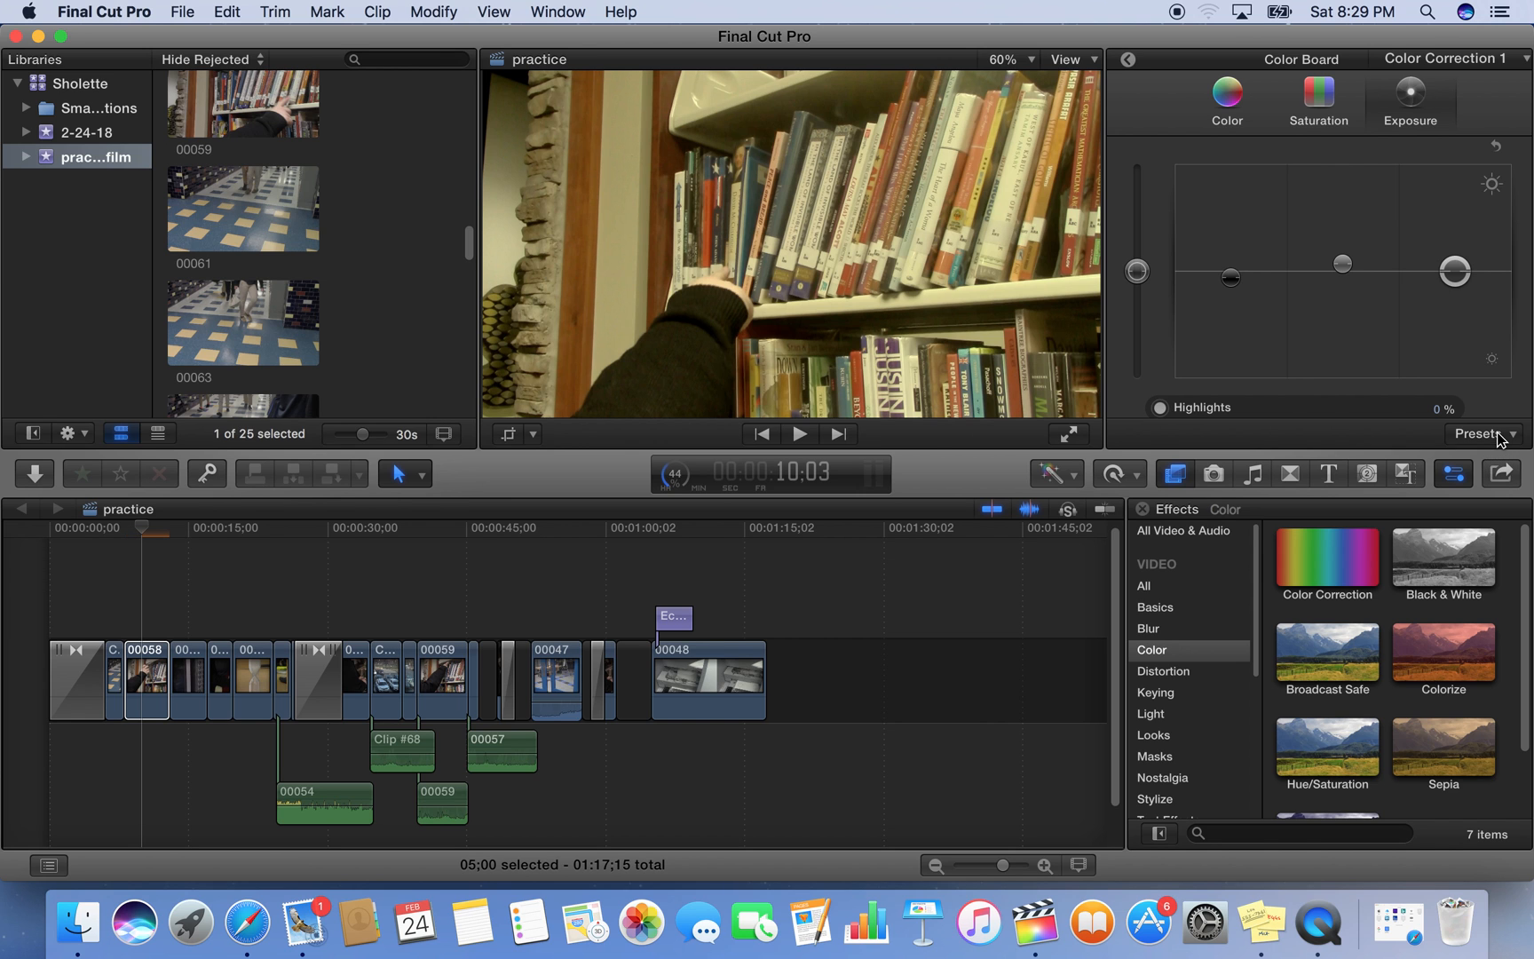
Apply the Artificial Light color preset to the clip directly following 00058 in the timeline
left_click(184, 661)
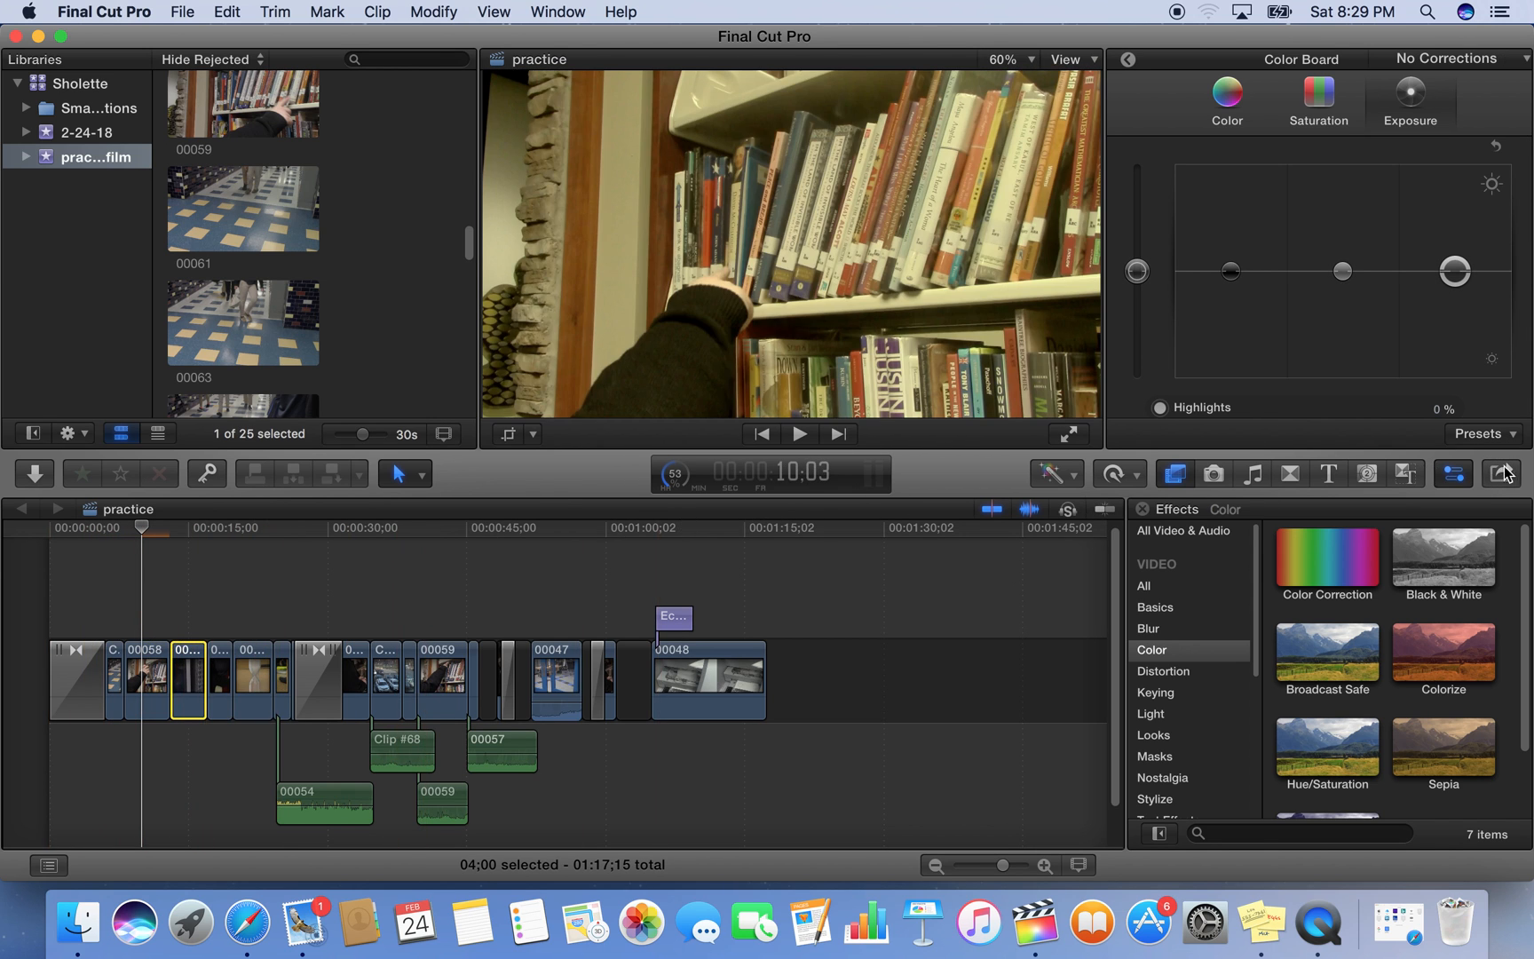
left_click(1506, 444)
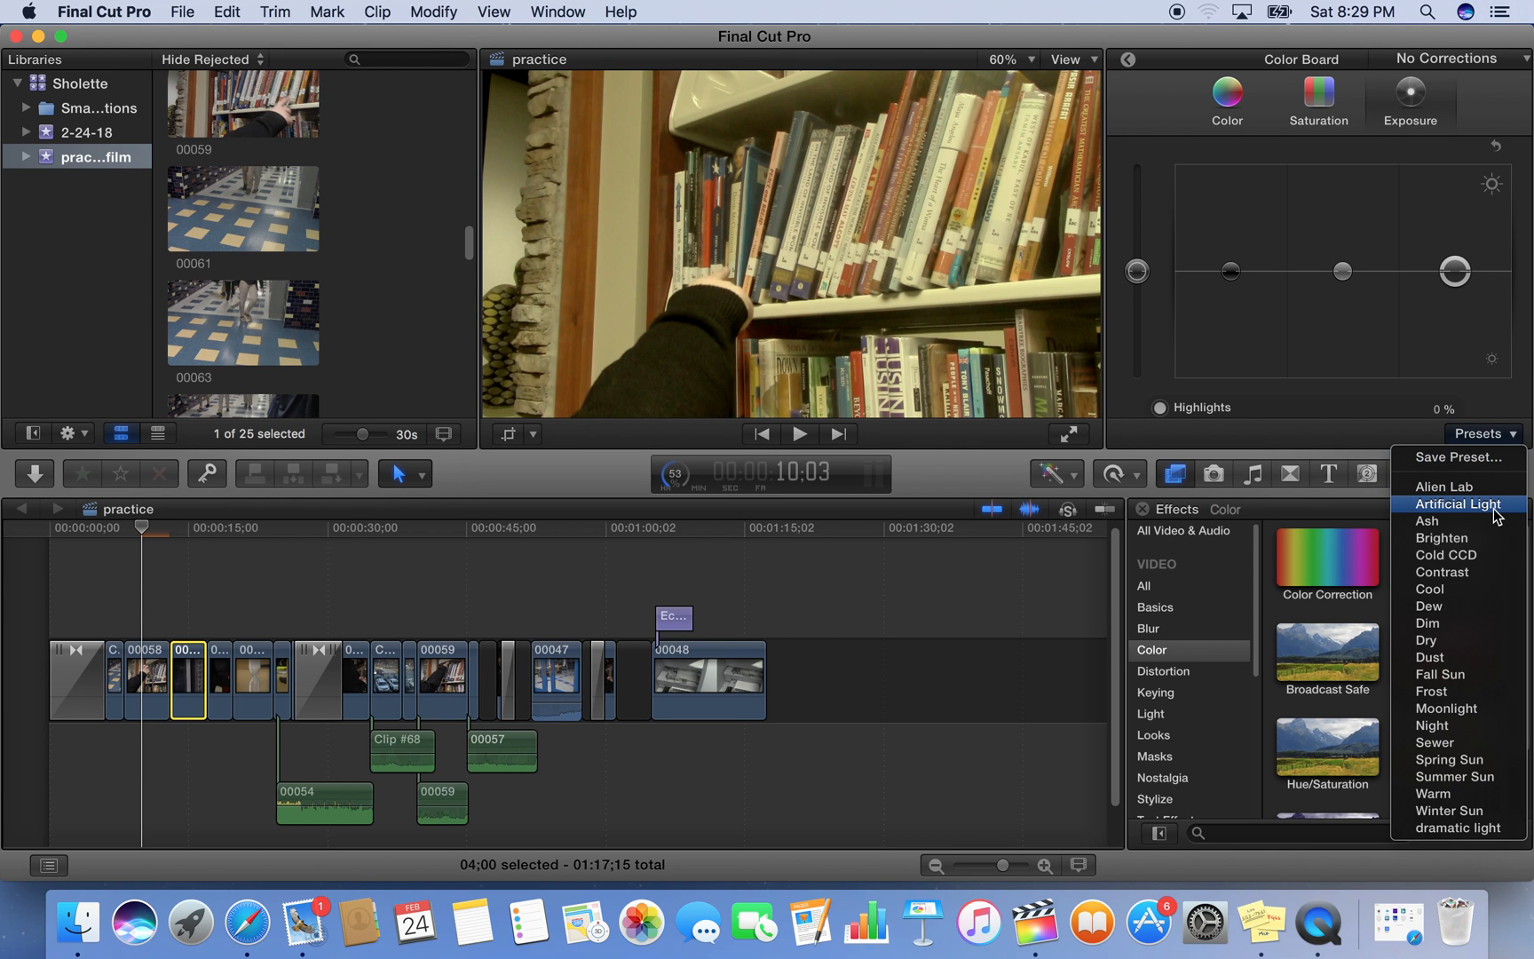
left_click(1493, 508)
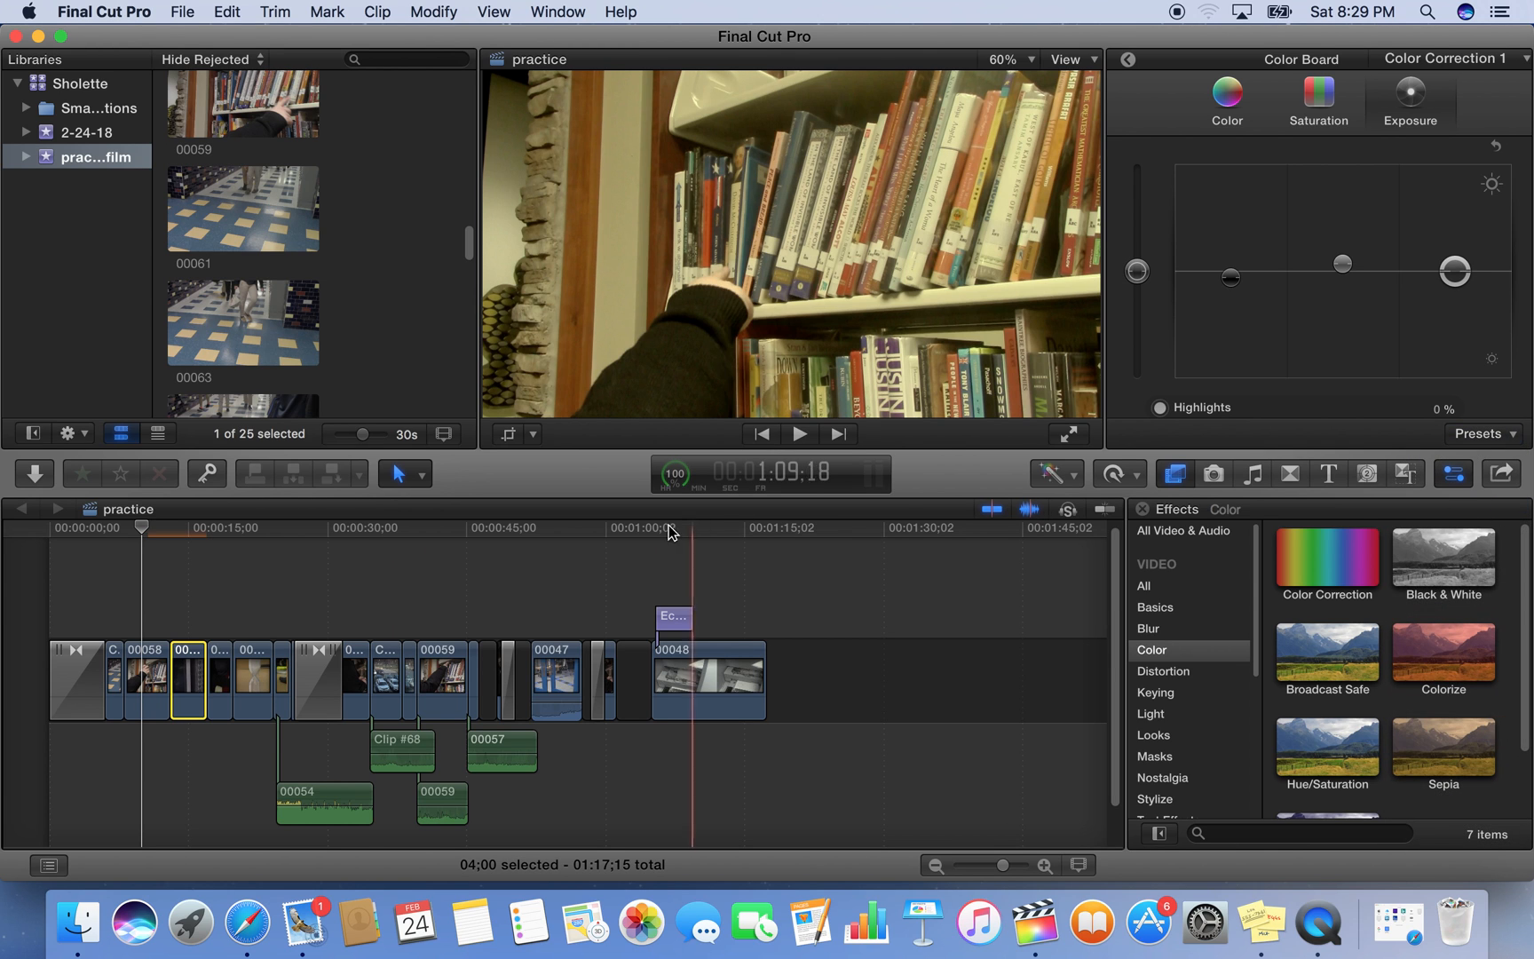
Apply the Artificial Light color preset to the short clip directly before 00058 in the timeline
left_click(114, 679)
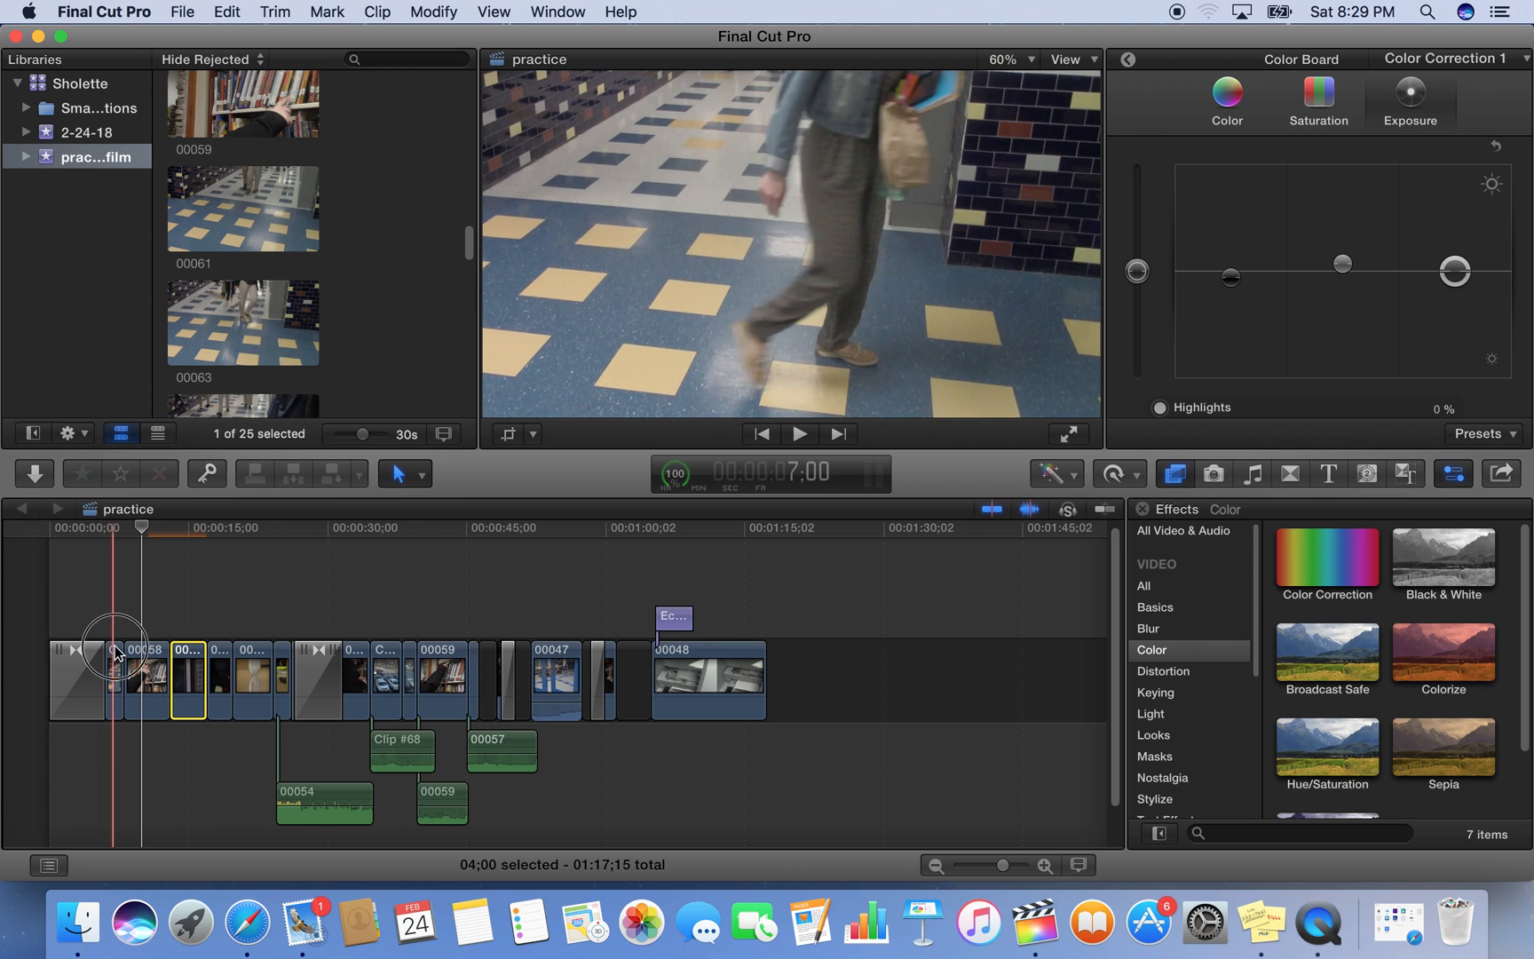
left_click(1508, 436)
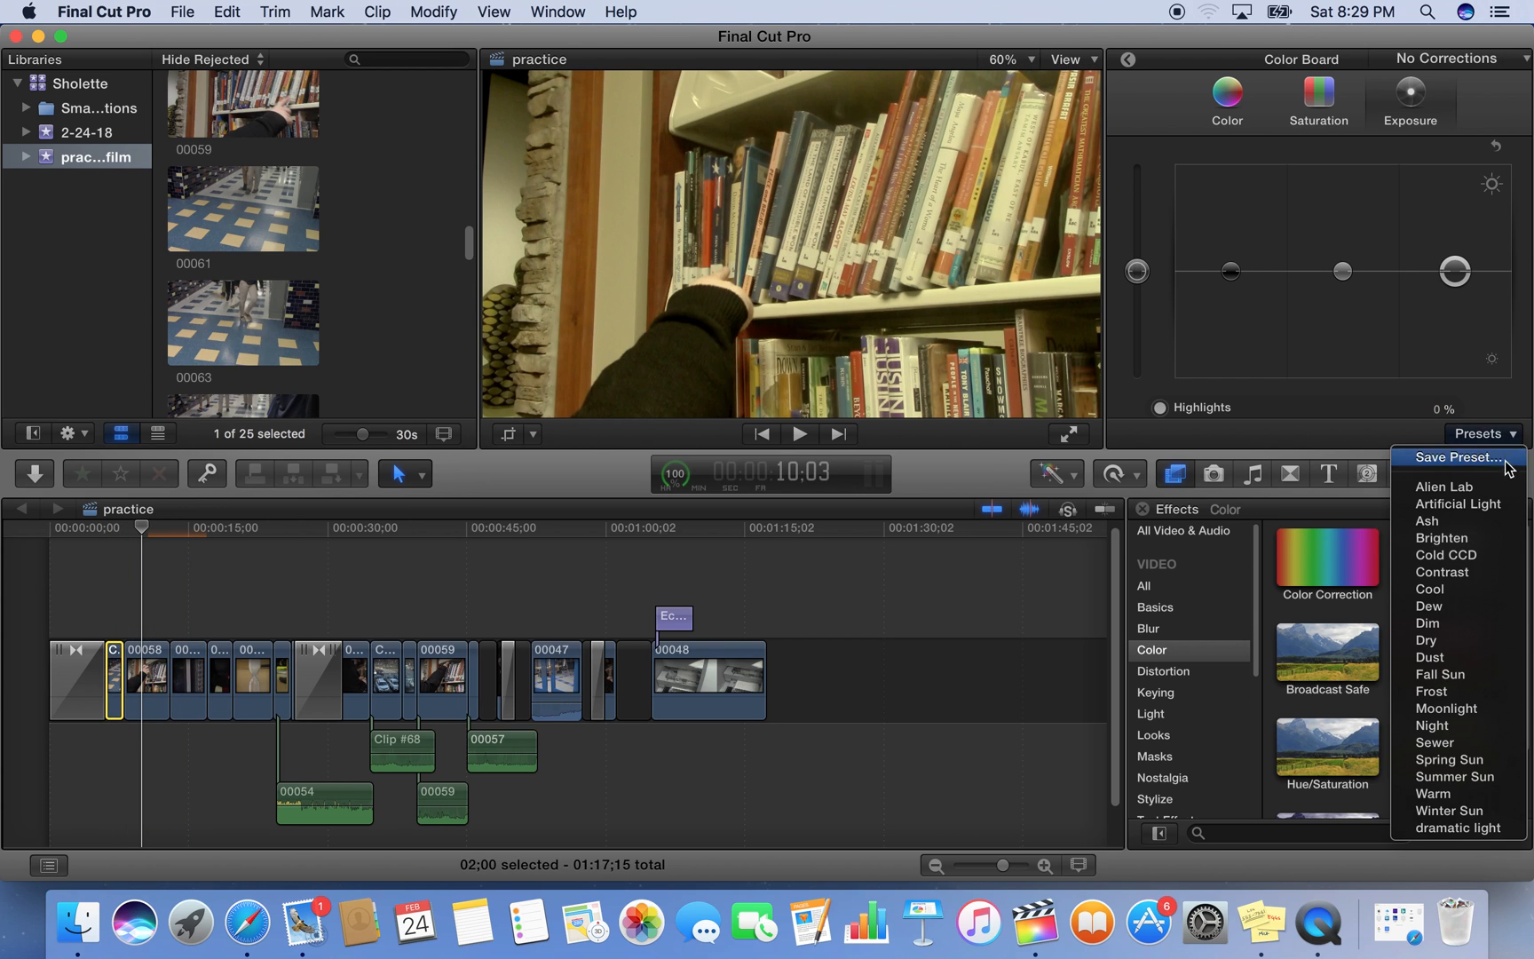
left_click(1493, 504)
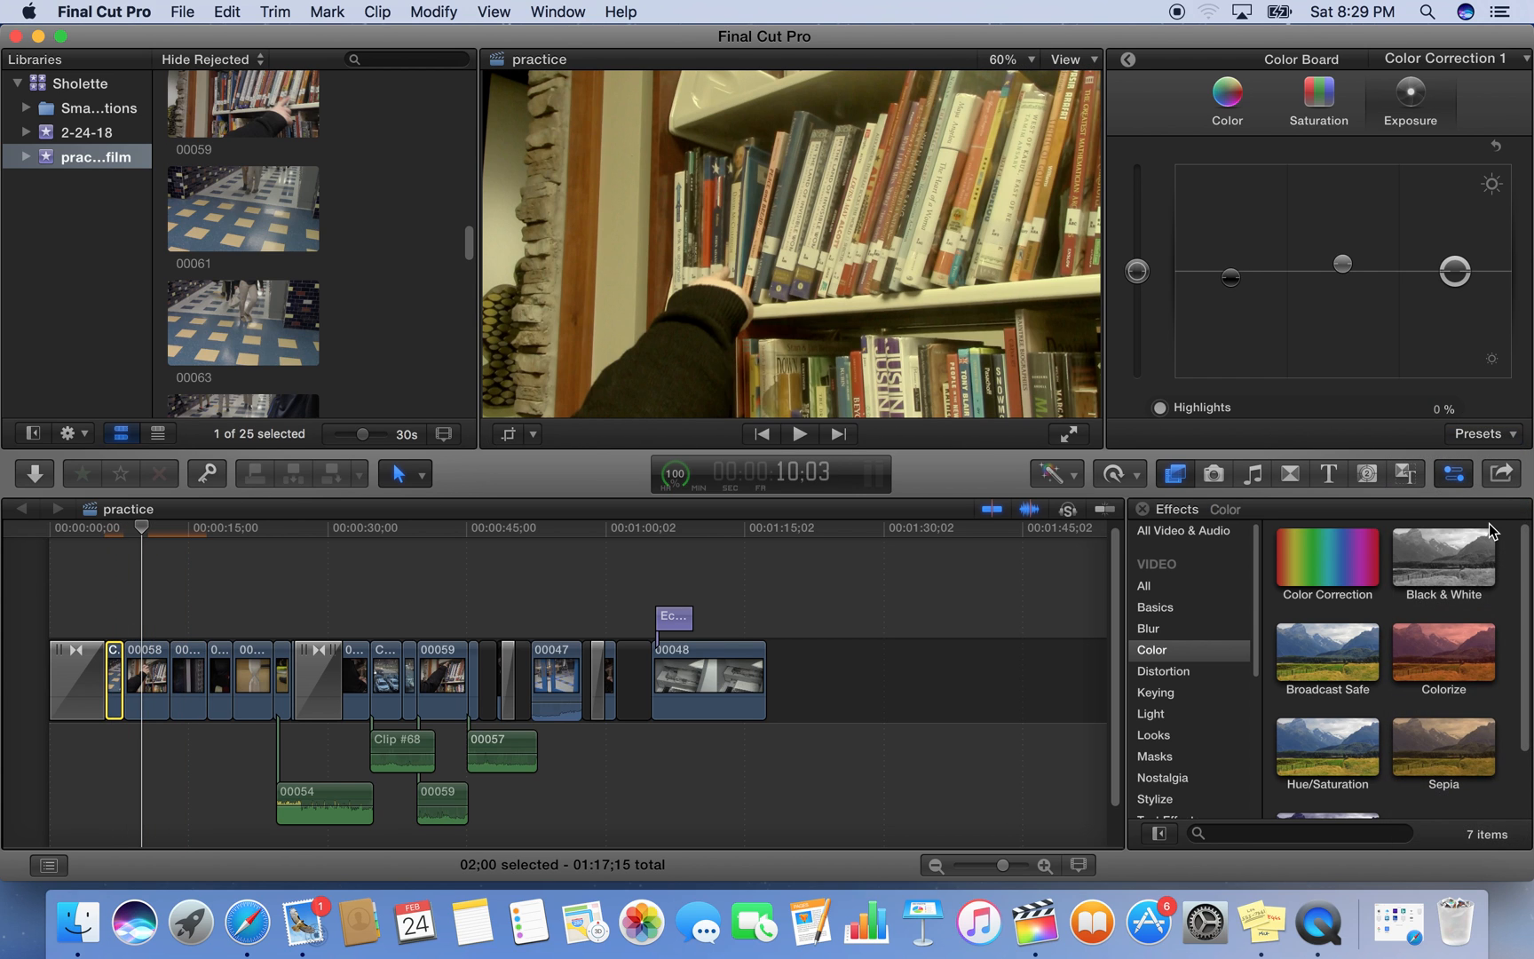